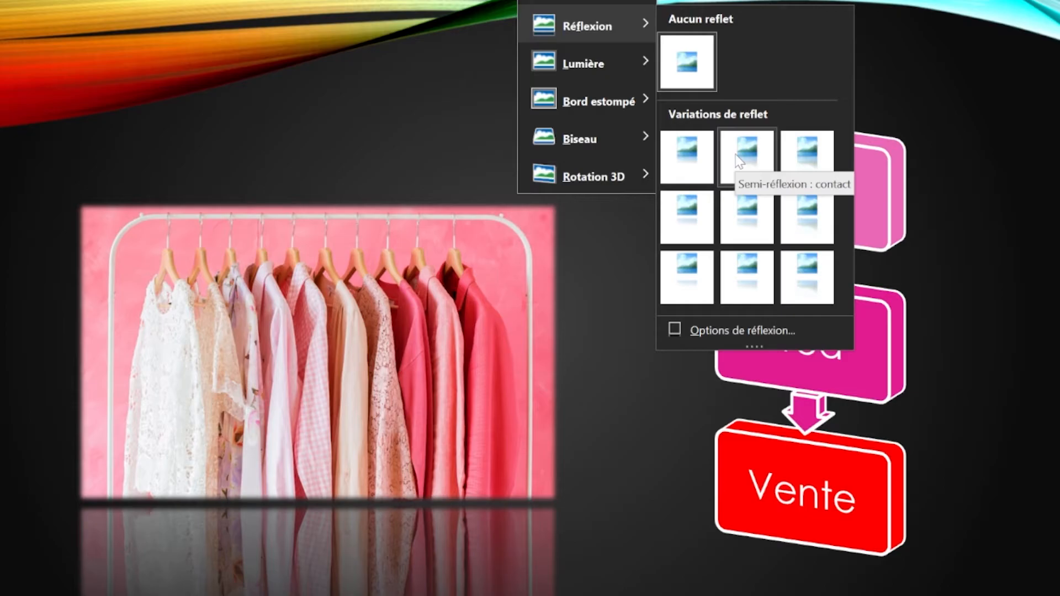
Rotate the clothes-rack picture in 3D with the third Perspective preset.
{"action": "mouse_move", "coordinate": [613, 65]}
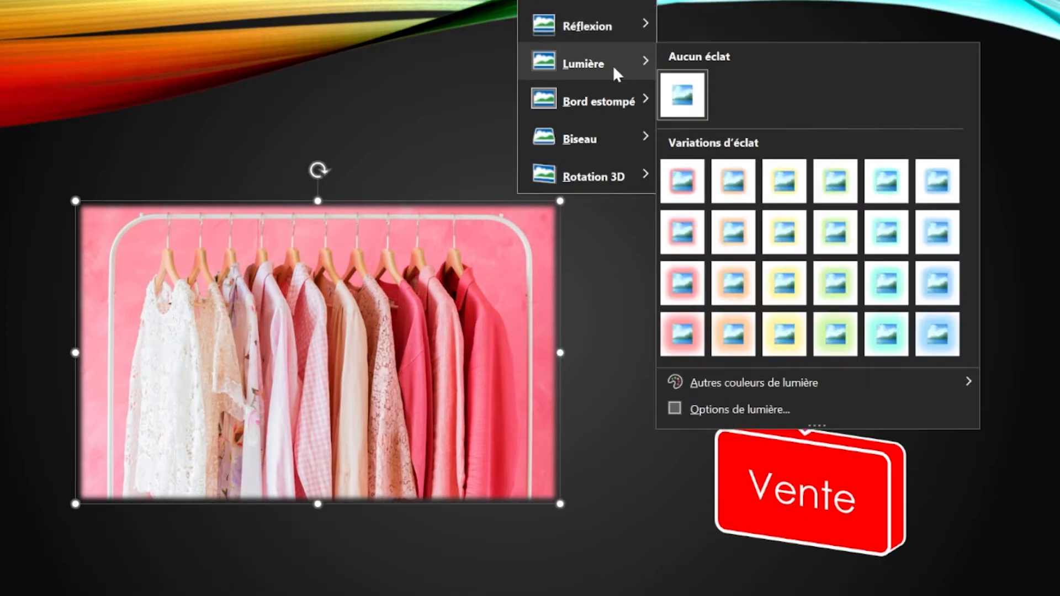
{"action": "mouse_move", "coordinate": [596, 100]}
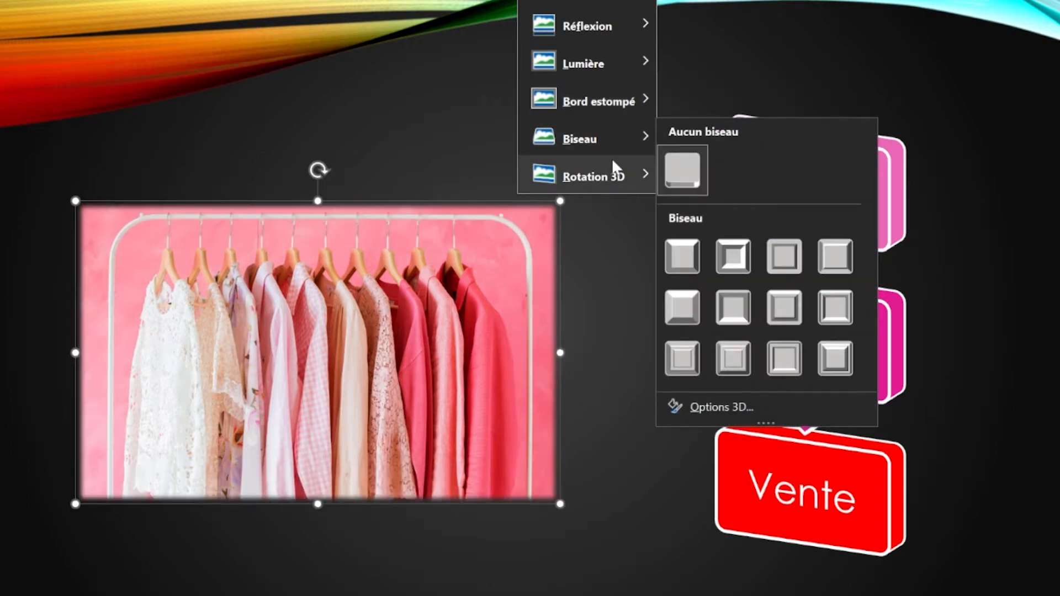
{"action": "mouse_move", "coordinate": [612, 174]}
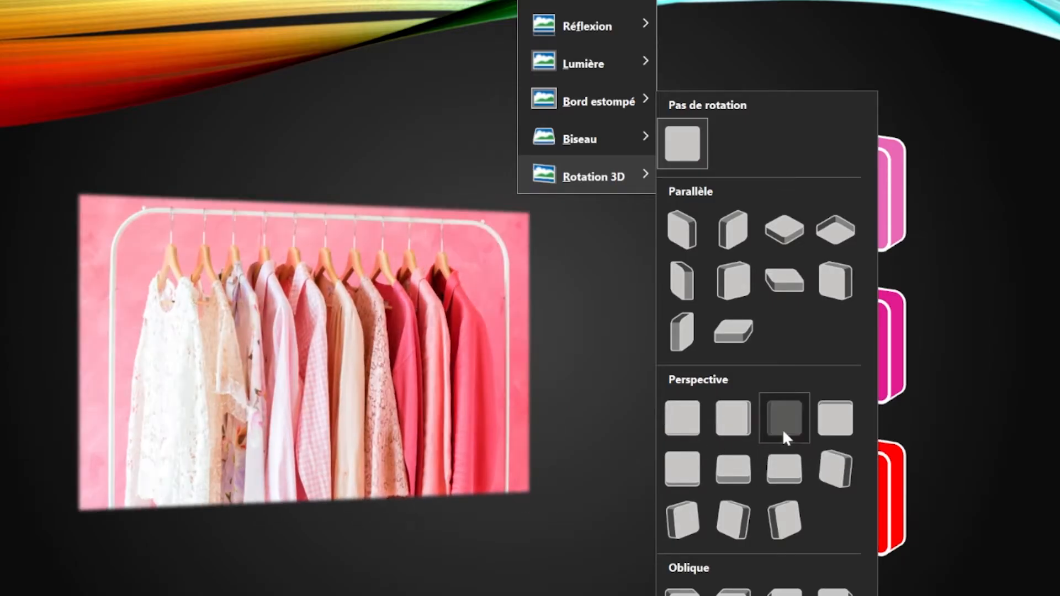
{"action": "left_click", "coordinate": [783, 429]}
{"action": "left_click", "coordinate": [515, 138]}
{"action": "left_click", "coordinate": [313, 338]}
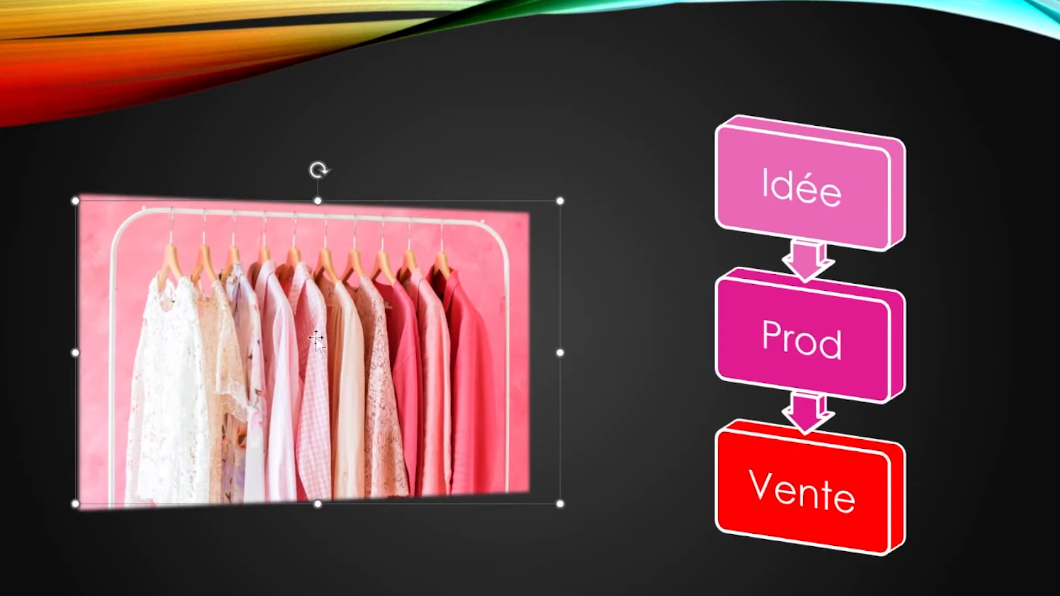
{"action": "left_click", "coordinate": [333, 345]}
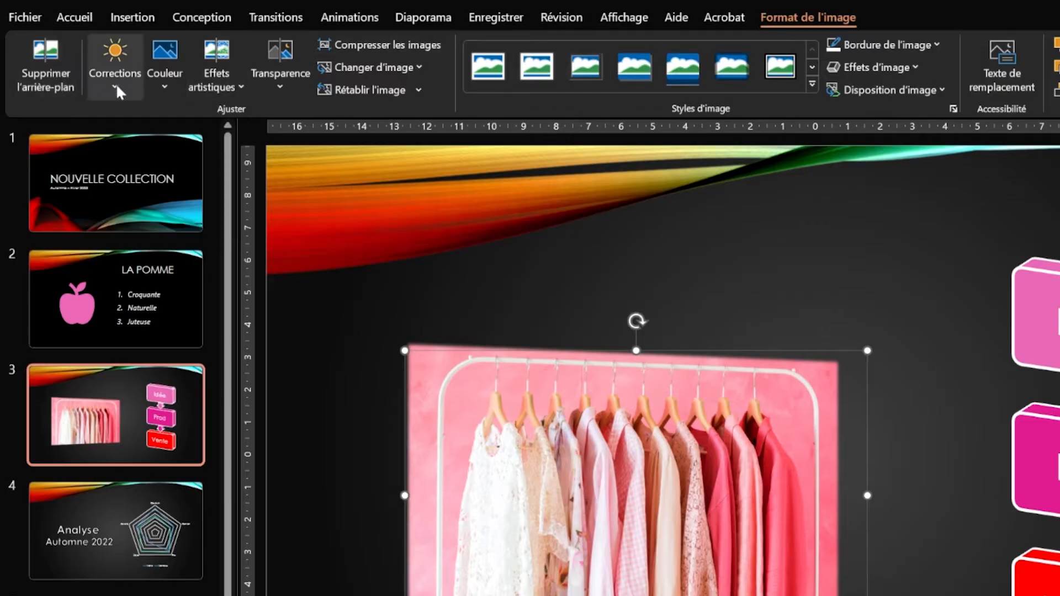
Examine the picture's correction, colour, artistic effect, transparency, replacement and reset options.
{"action": "left_click", "coordinate": [116, 84]}
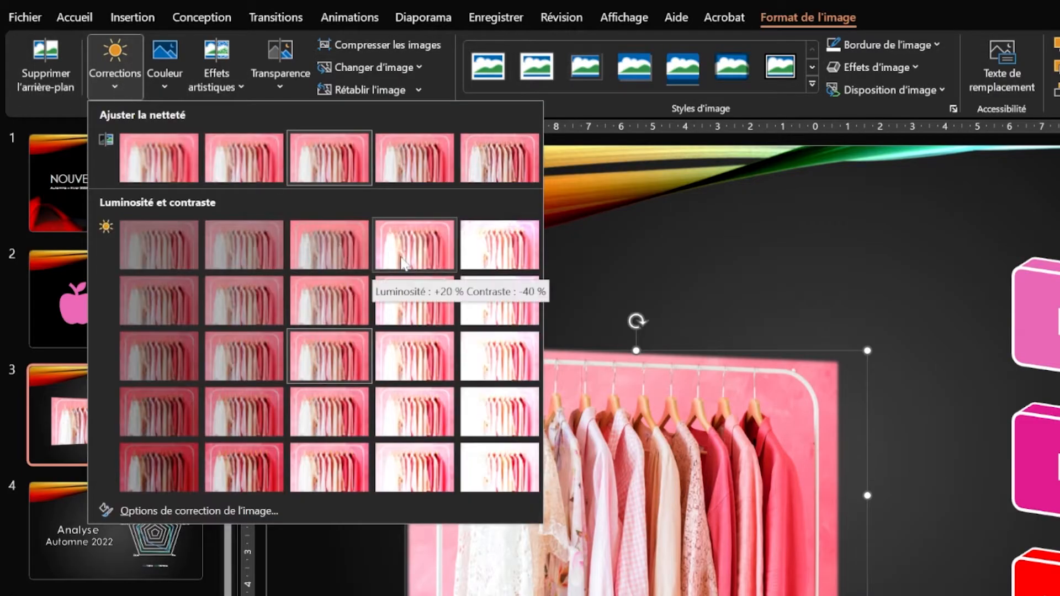
{"action": "left_click", "coordinate": [155, 74]}
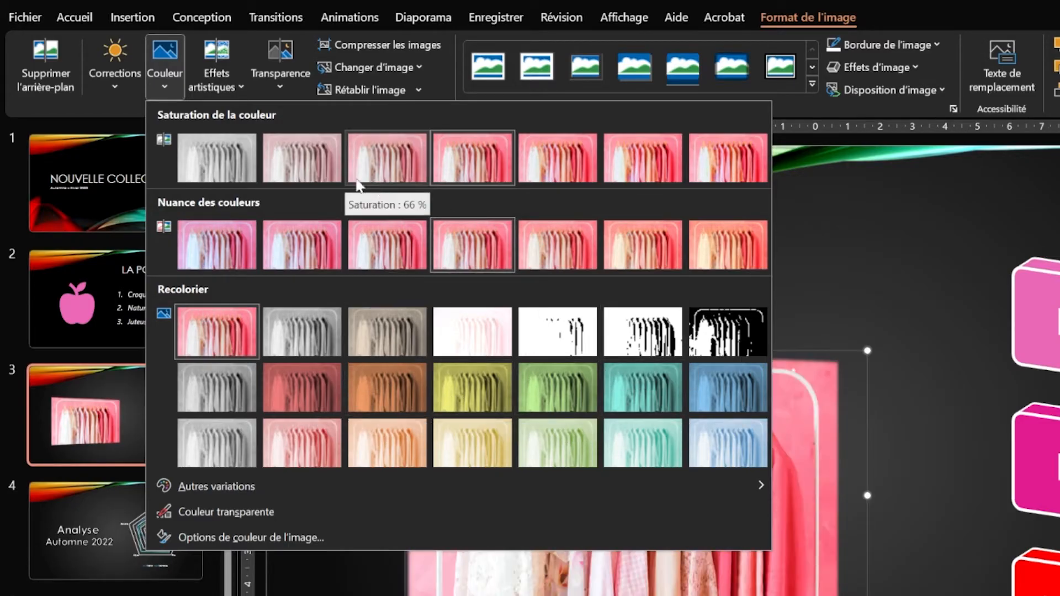
{"action": "left_click", "coordinate": [220, 77]}
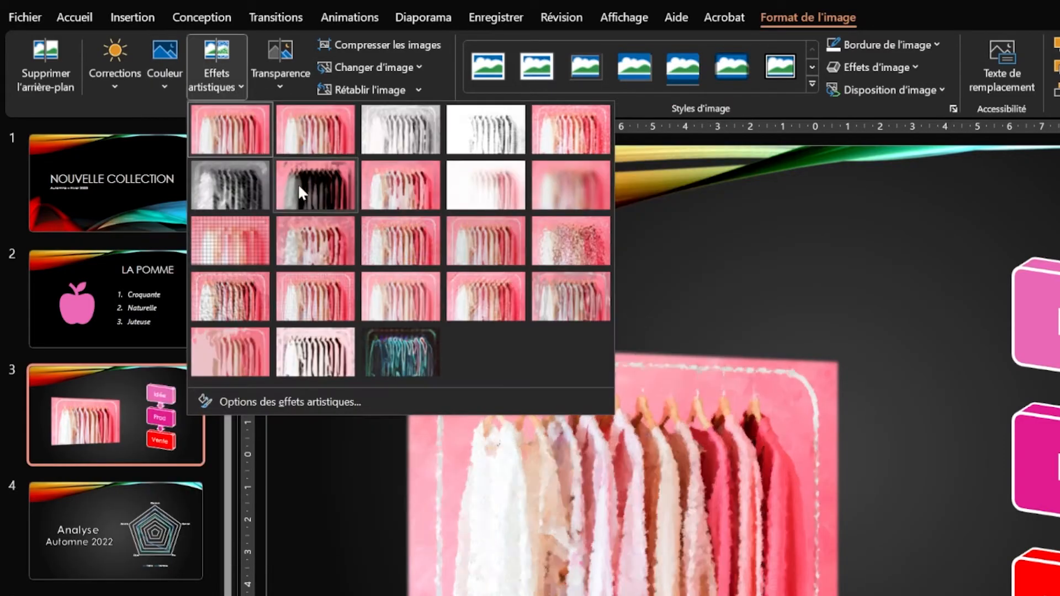
{"action": "left_click", "coordinate": [280, 77]}
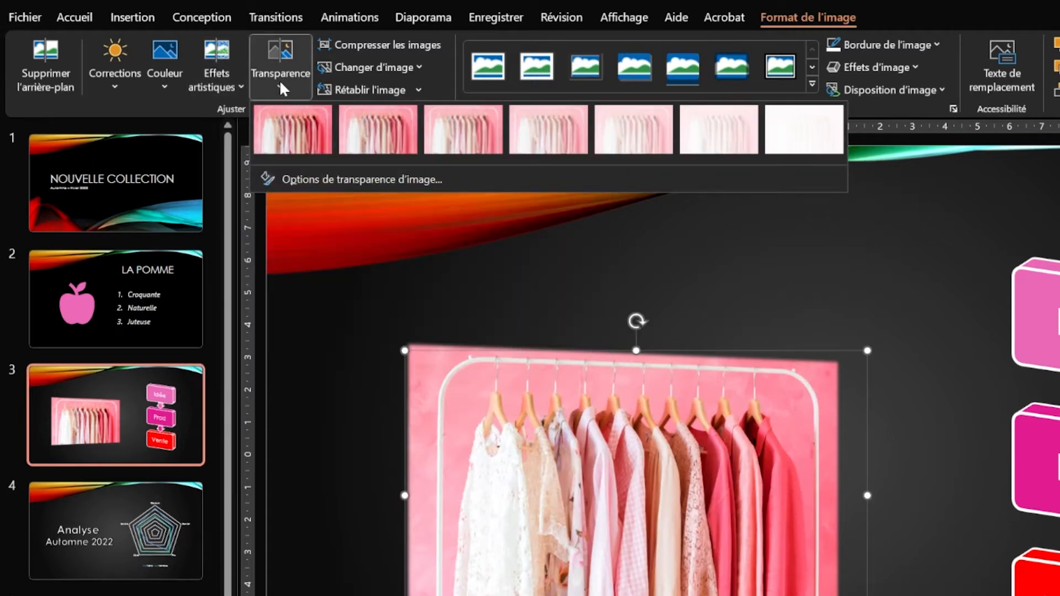
{"action": "left_click", "coordinate": [413, 68]}
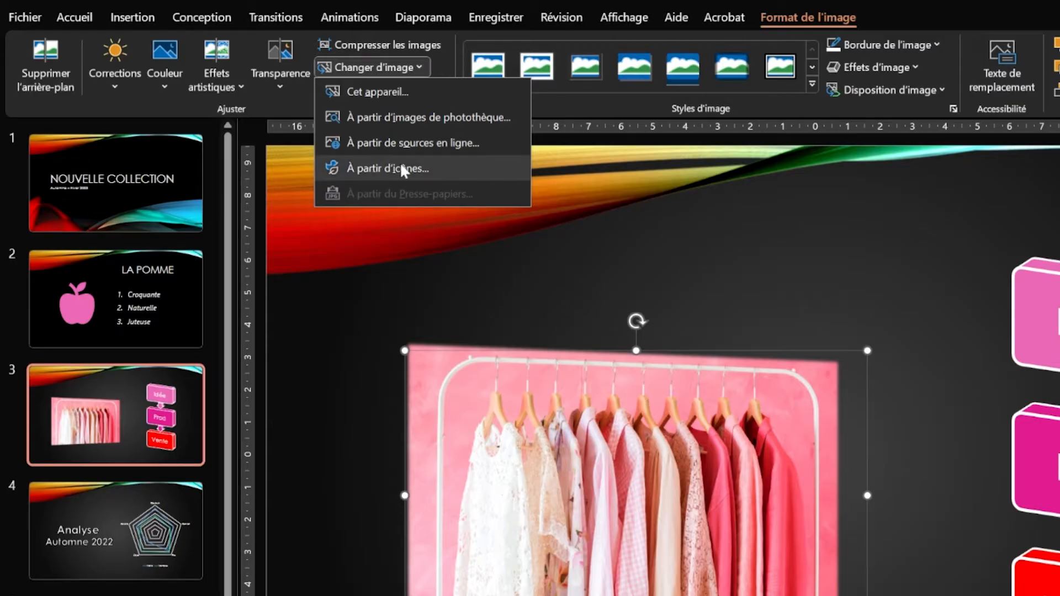
{"action": "left_click", "coordinate": [522, 173]}
{"action": "left_click", "coordinate": [414, 92]}
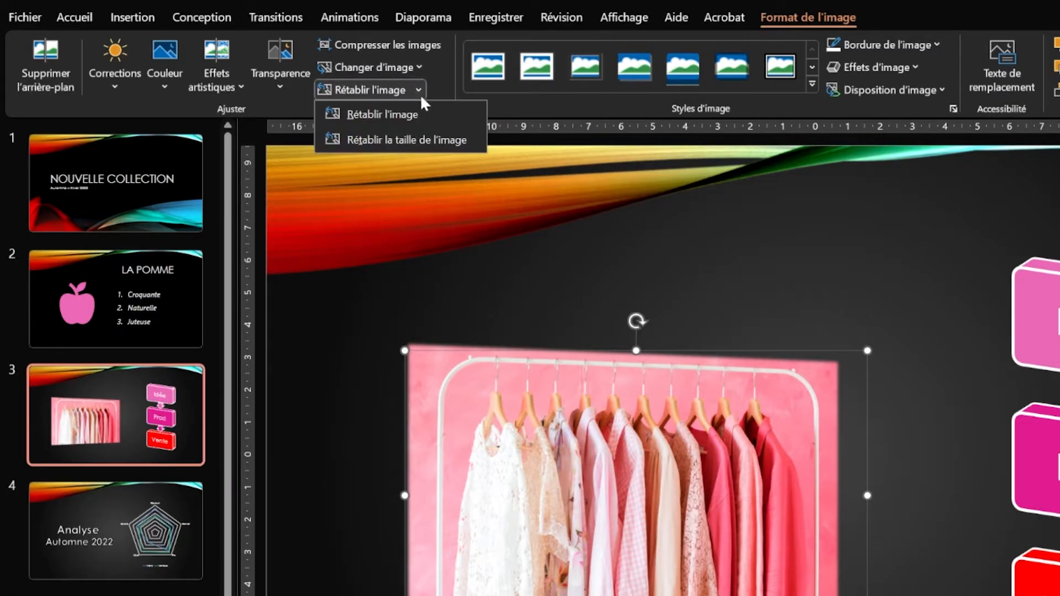
{"action": "left_click", "coordinate": [662, 288]}
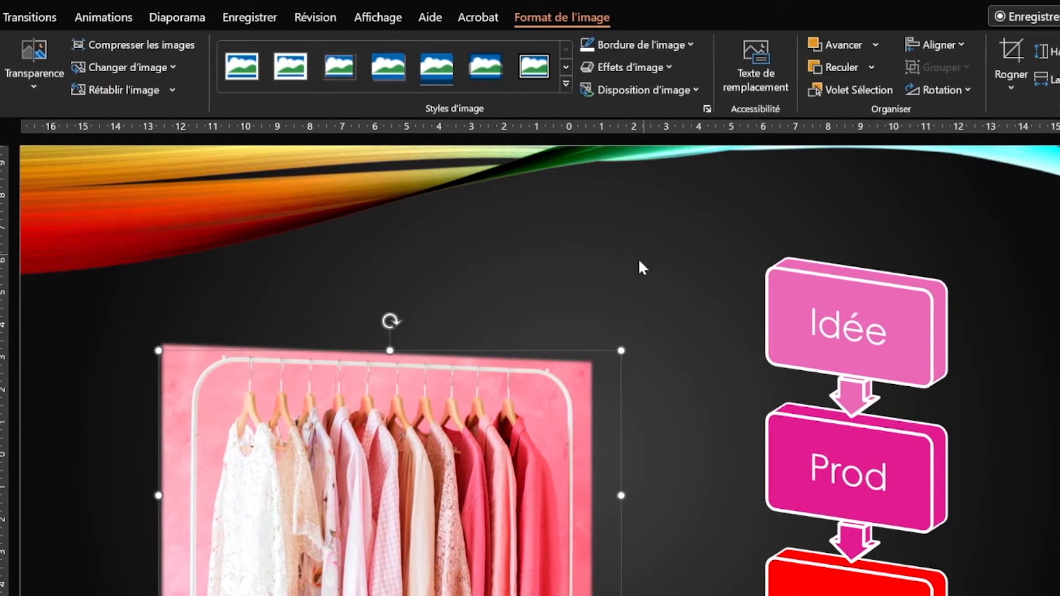
Browse the SmartArt graphic layouts, including the Processus category, and leave without inserting one.
{"action": "left_click", "coordinate": [628, 286]}
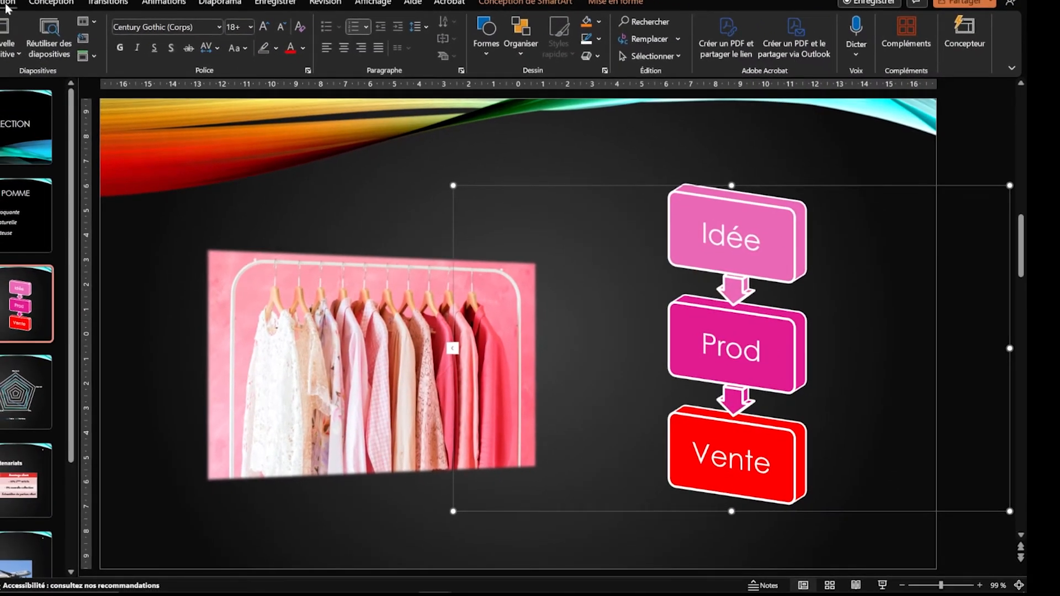
{"action": "left_click", "coordinate": [7, 4]}
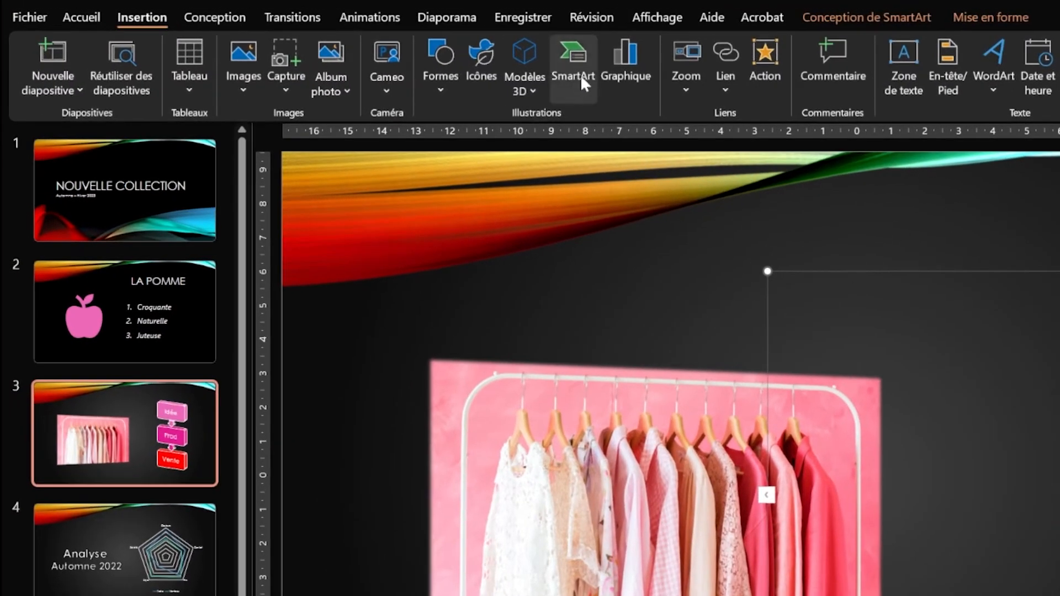
{"action": "left_click", "coordinate": [581, 77]}
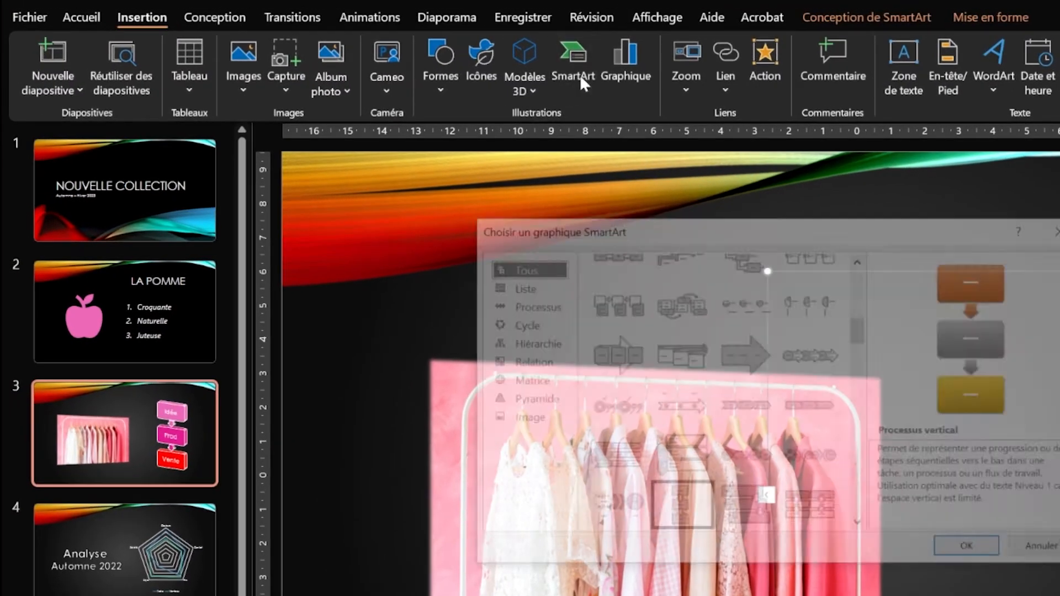
{"action": "scroll", "coordinate": [580, 239], "scroll_direction": "down", "scroll_amount": 3}
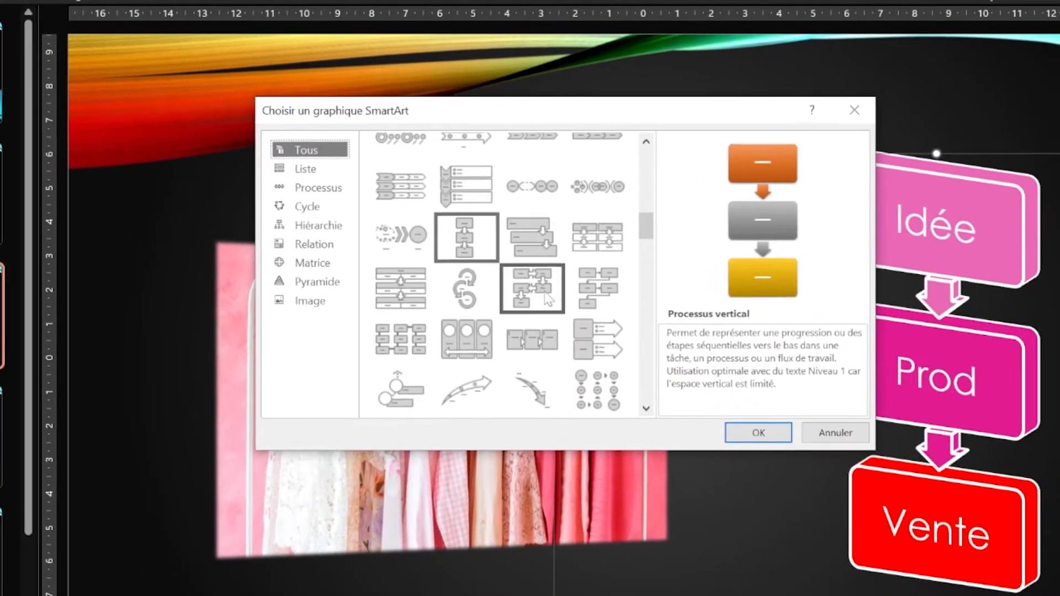
{"action": "scroll", "coordinate": [562, 303], "scroll_direction": "up", "scroll_amount": 5}
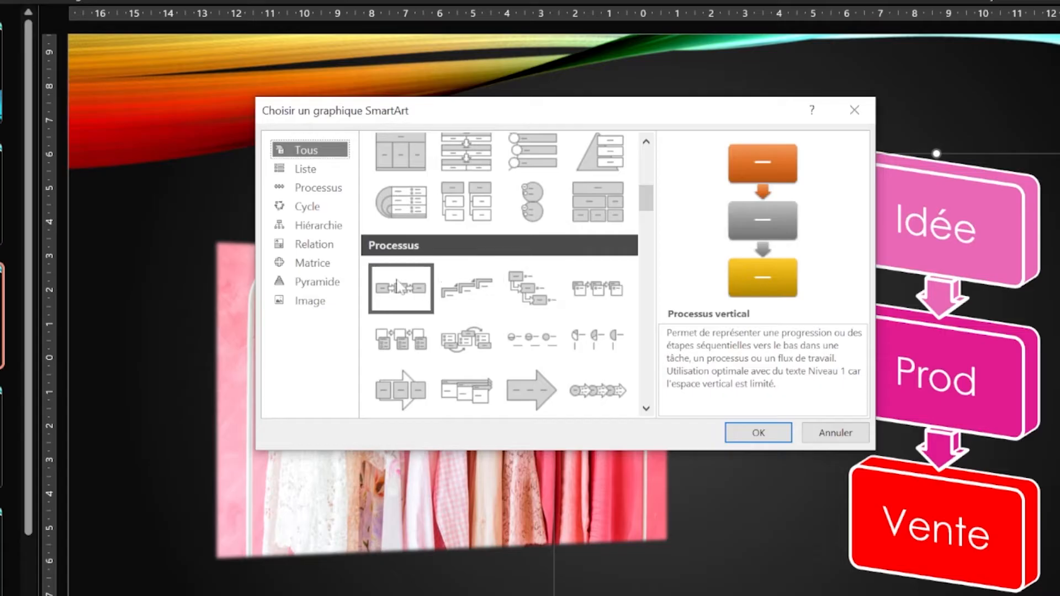
{"action": "left_click", "coordinate": [321, 192]}
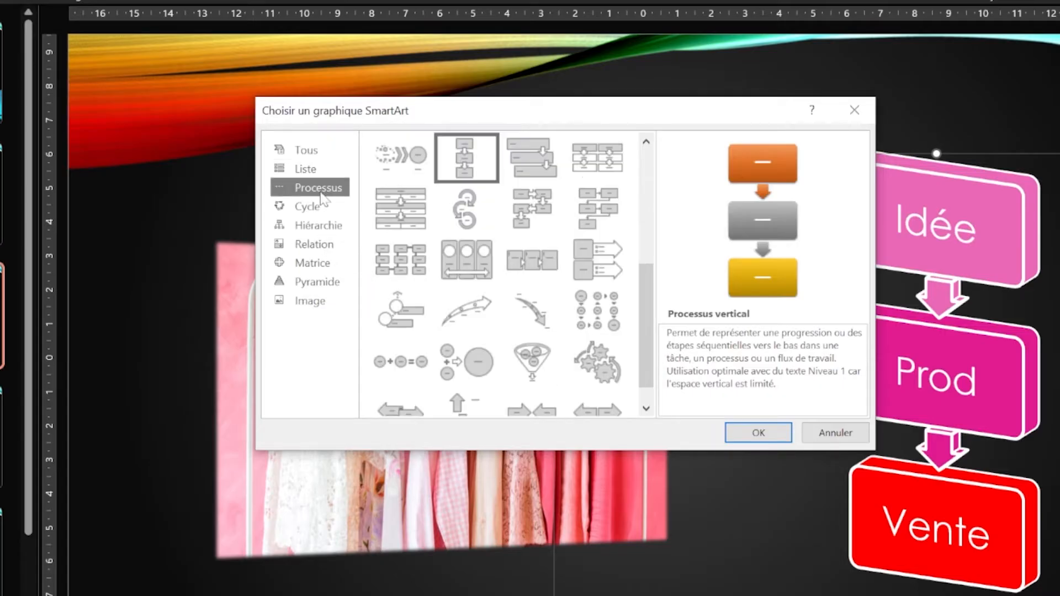
{"action": "scroll", "coordinate": [470, 280], "scroll_direction": "up", "scroll_amount": 2}
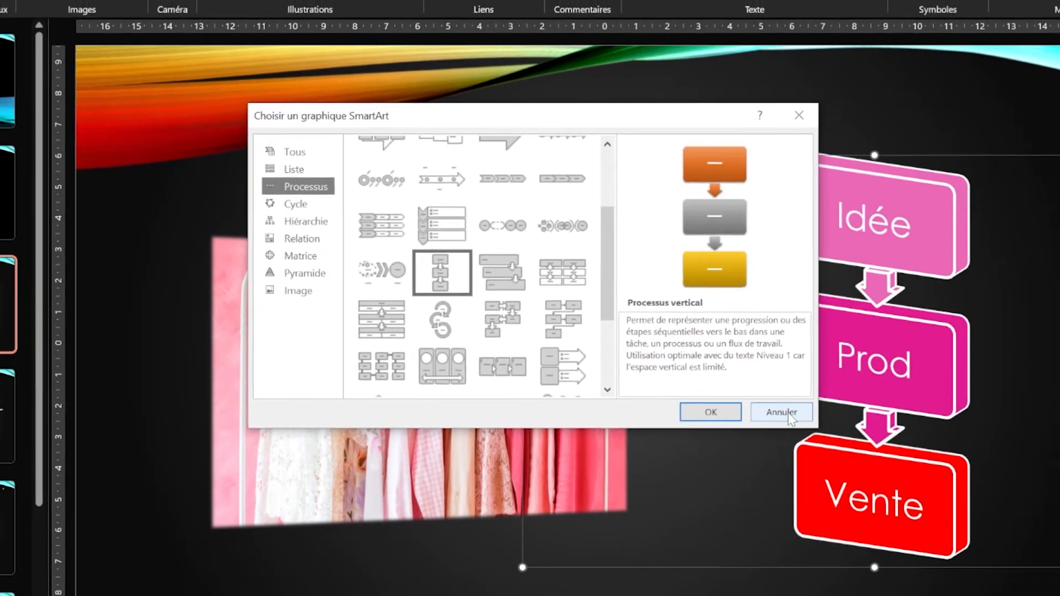
{"action": "left_click", "coordinate": [827, 434]}
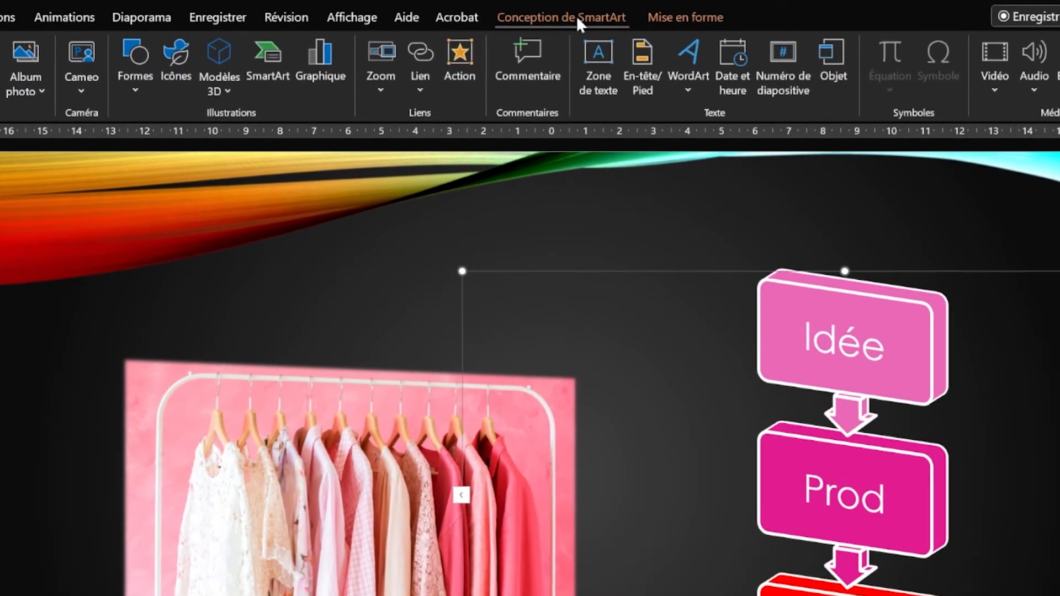
Preview the available SmartArt styles and colour variations on the Idée–Prod–Vente diagram without applying any.
{"action": "left_click", "coordinate": [577, 16]}
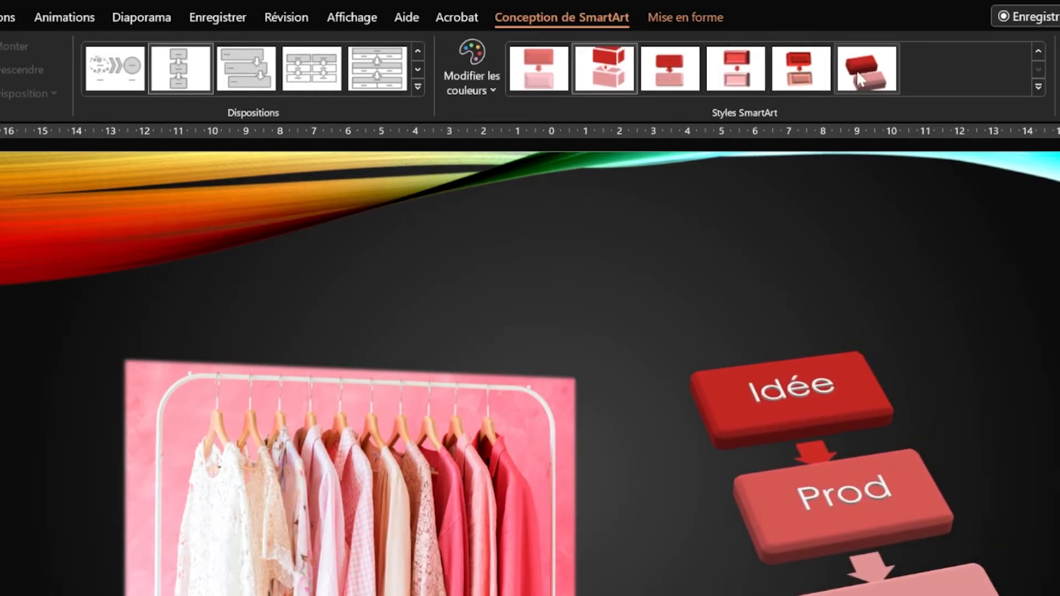
{"action": "scroll", "coordinate": [578, 83], "scroll_direction": "up", "scroll_amount": 1}
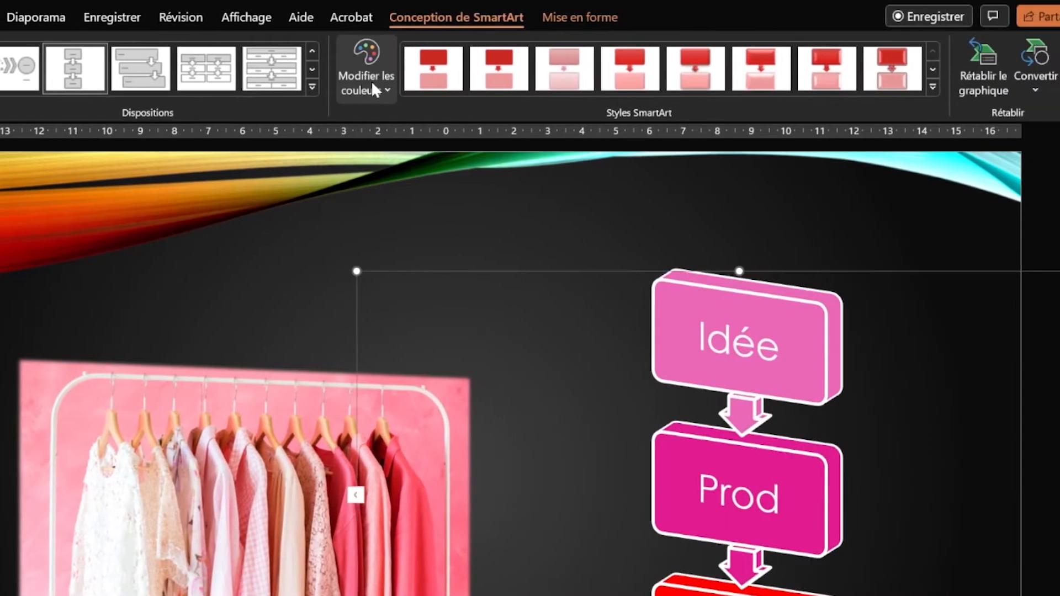
{"action": "left_click", "coordinate": [394, 83]}
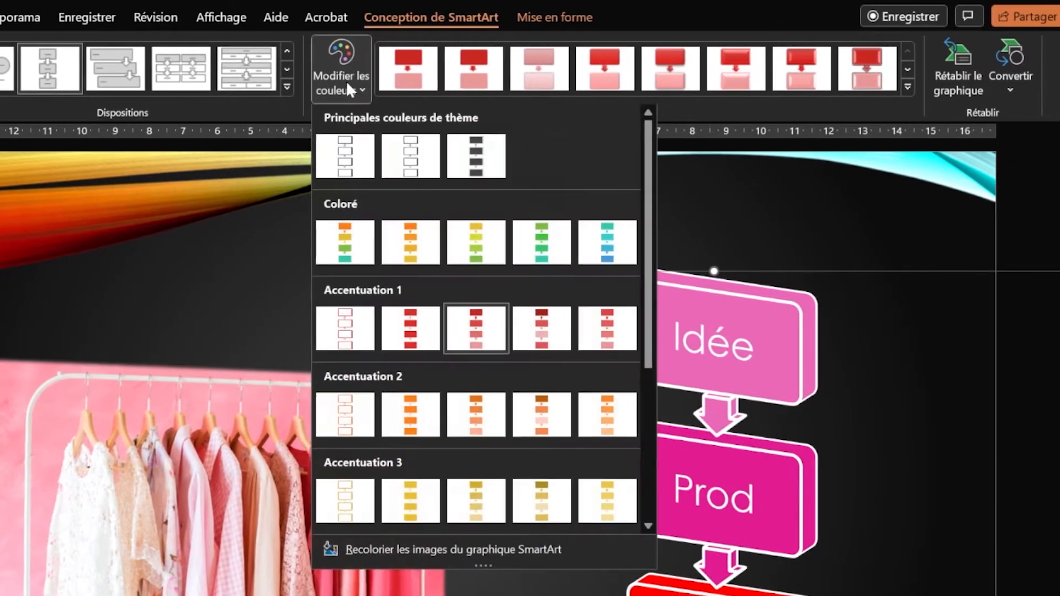
{"action": "scroll", "coordinate": [395, 357], "scroll_direction": "down", "scroll_amount": 2}
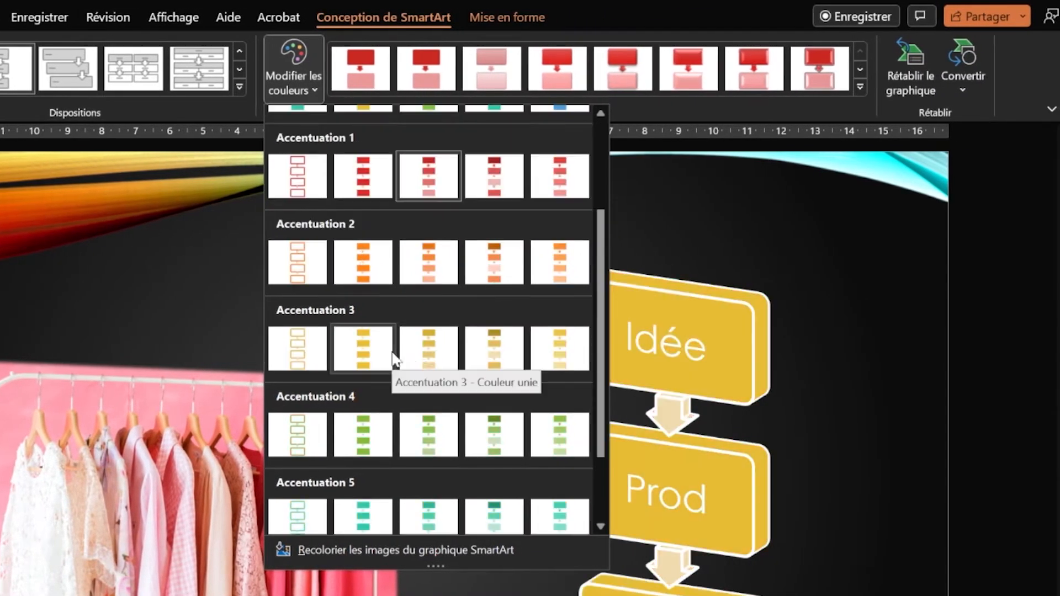
{"action": "scroll", "coordinate": [462, 360], "scroll_direction": "down", "scroll_amount": 1}
{"action": "scroll", "coordinate": [463, 360], "scroll_direction": "up", "scroll_amount": 3}
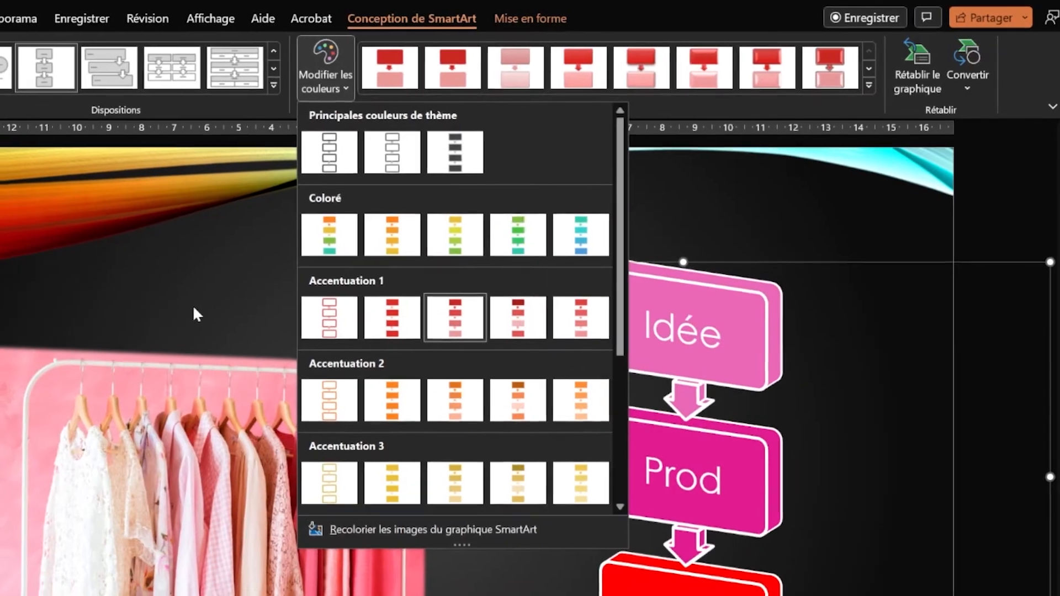
{"action": "left_click", "coordinate": [163, 326]}
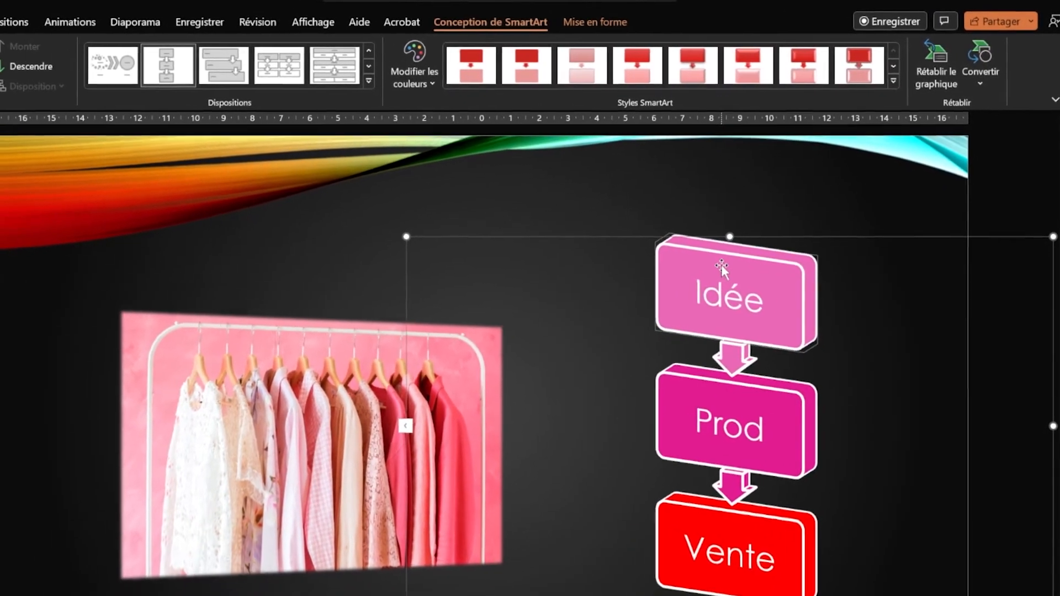
Fill the Idée box of the SmartArt diagram with the standard light blue.
{"action": "left_click", "coordinate": [700, 279]}
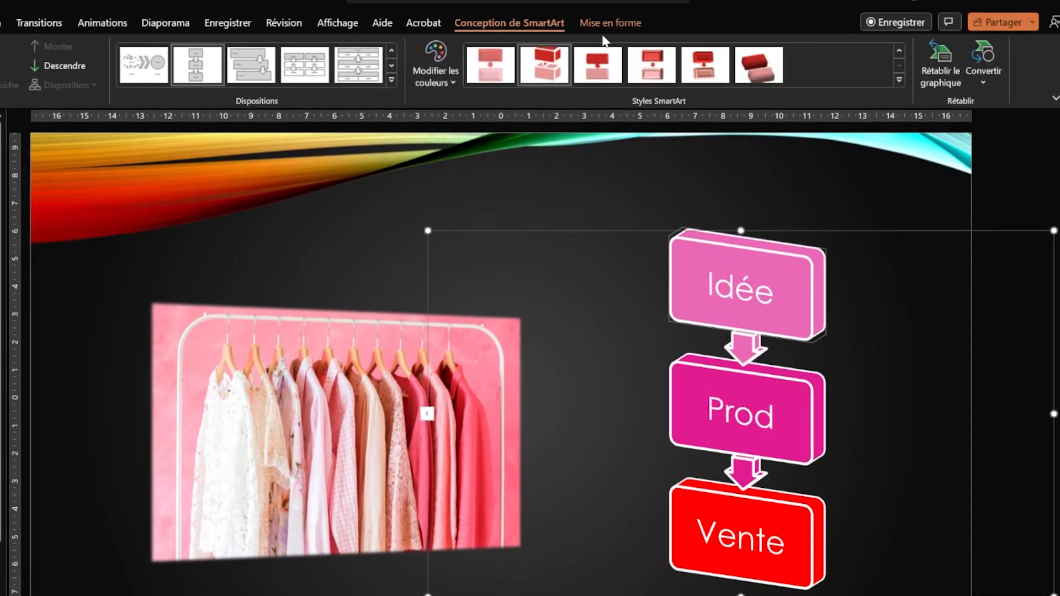
{"action": "left_click", "coordinate": [591, 25]}
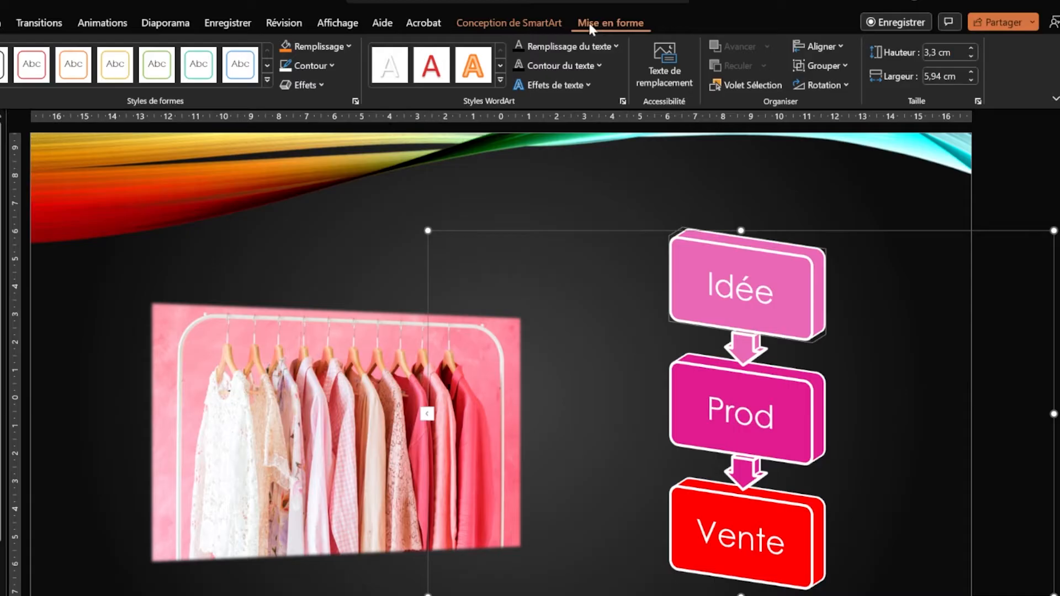
{"action": "left_click", "coordinate": [344, 47]}
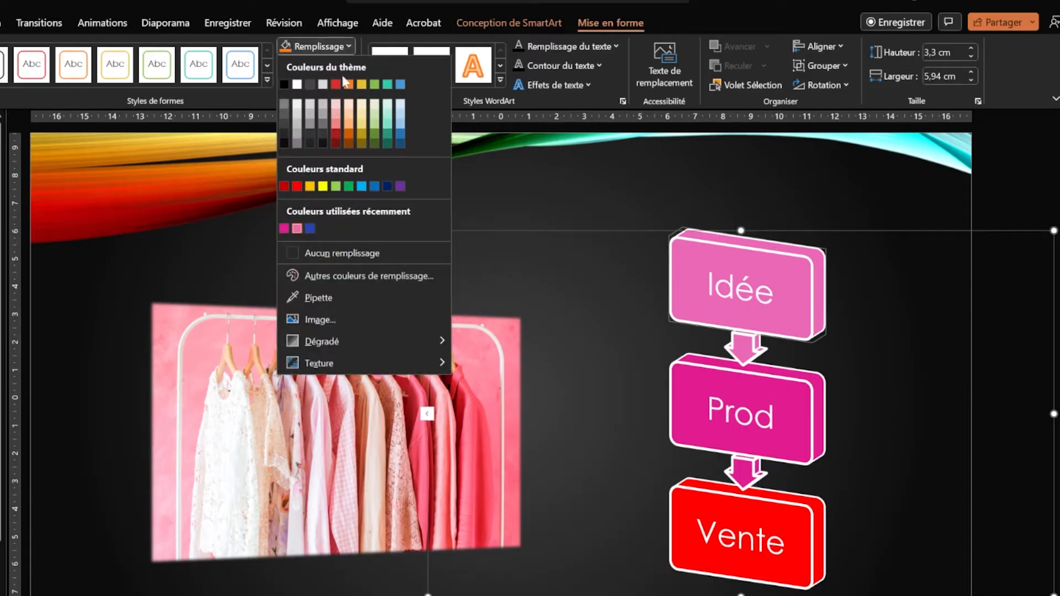
{"action": "left_click", "coordinate": [362, 187]}
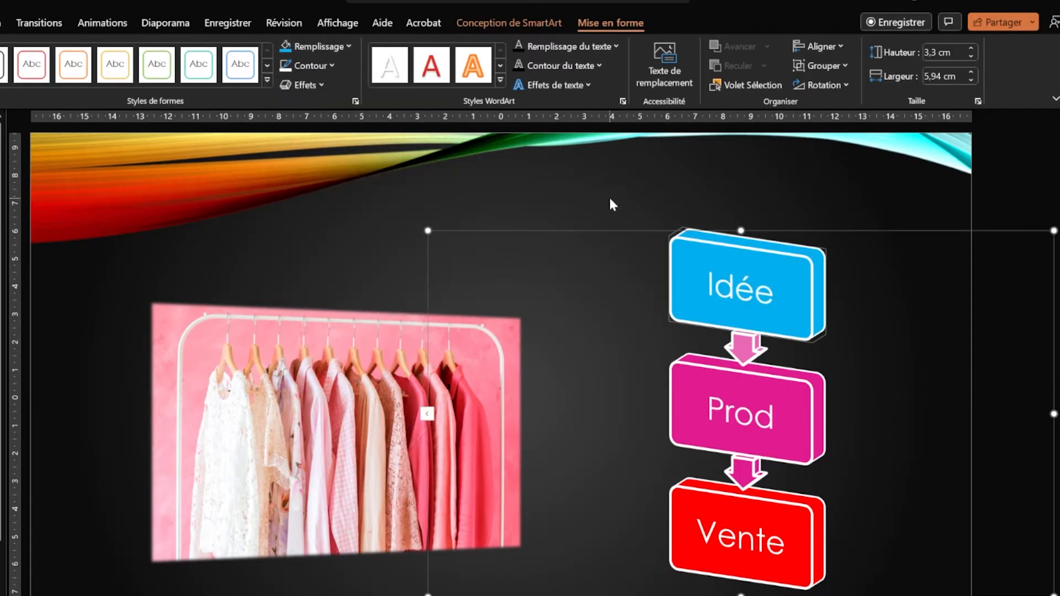
{"action": "left_click", "coordinate": [613, 208]}
Fill the arrow between the Idée and Prod boxes with the same light blue as the Idée box.
{"action": "left_click", "coordinate": [741, 340]}
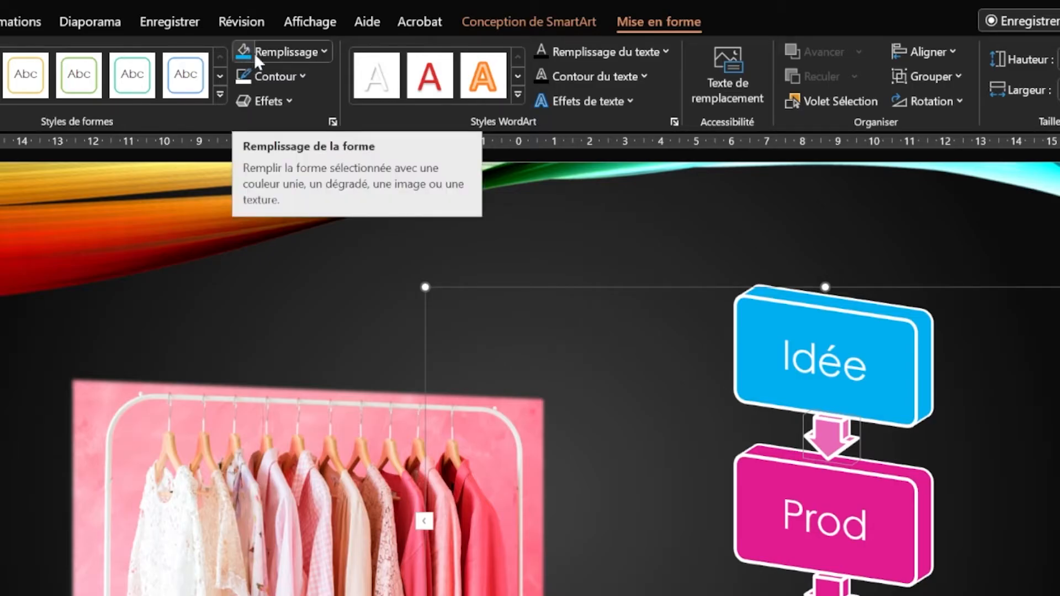
{"action": "left_click", "coordinate": [284, 51]}
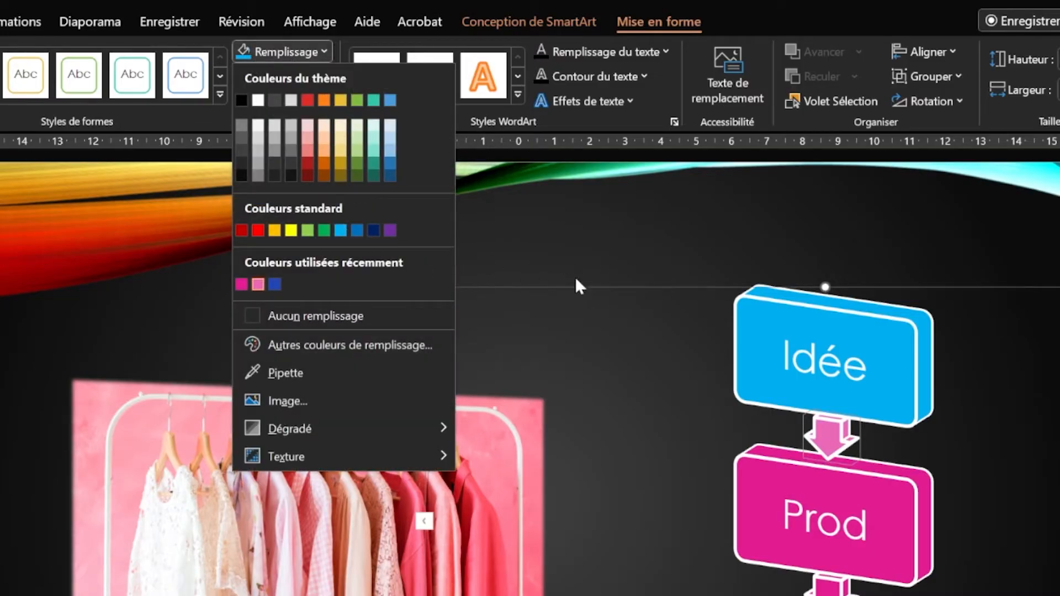
{"action": "left_click", "coordinate": [576, 280]}
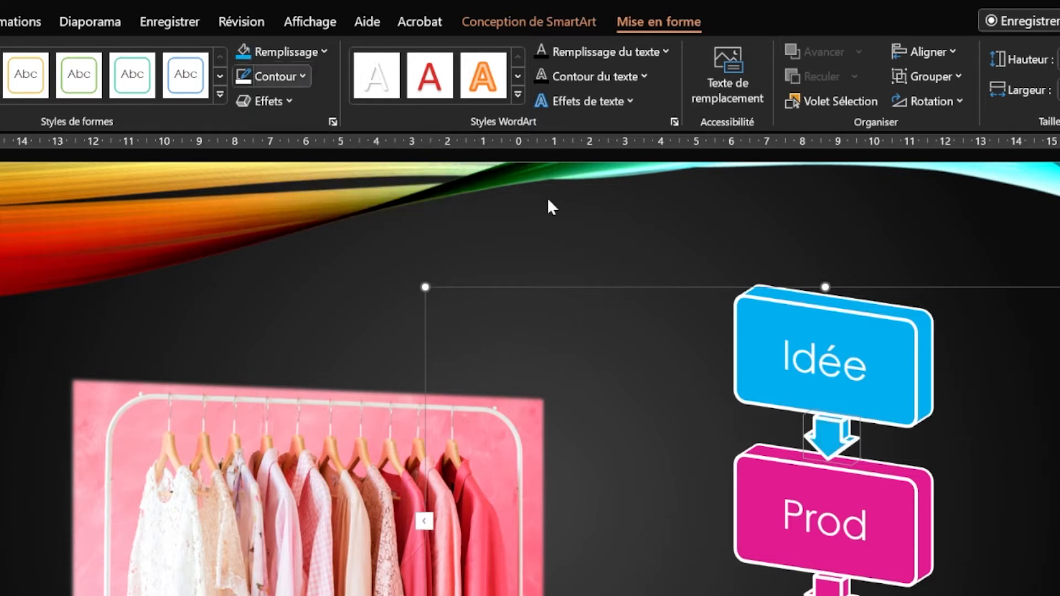
{"action": "left_click", "coordinate": [590, 205]}
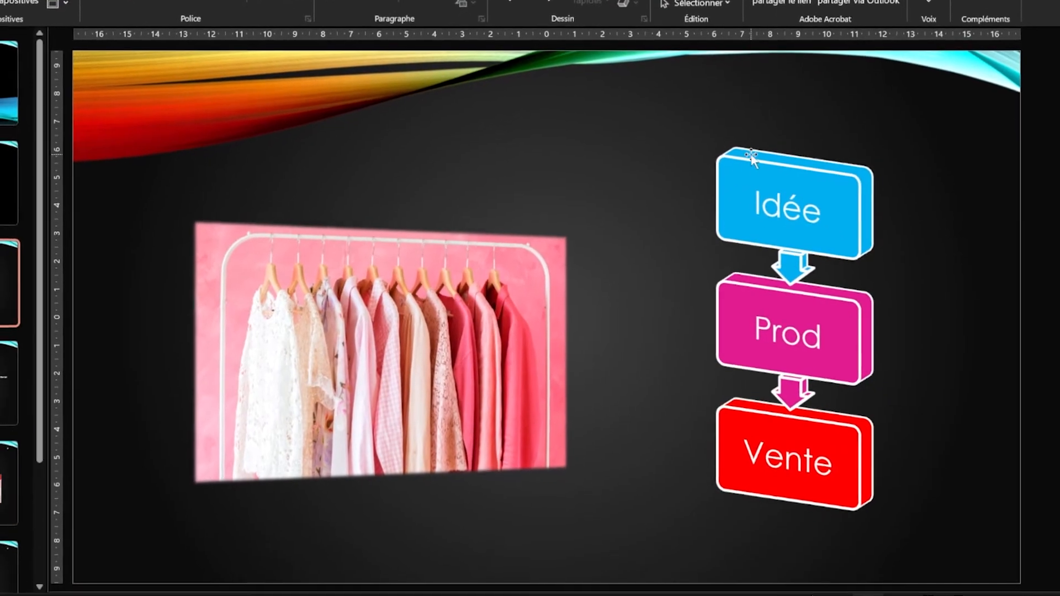
{"action": "left_click", "coordinate": [775, 178]}
{"action": "left_click", "coordinate": [637, 146]}
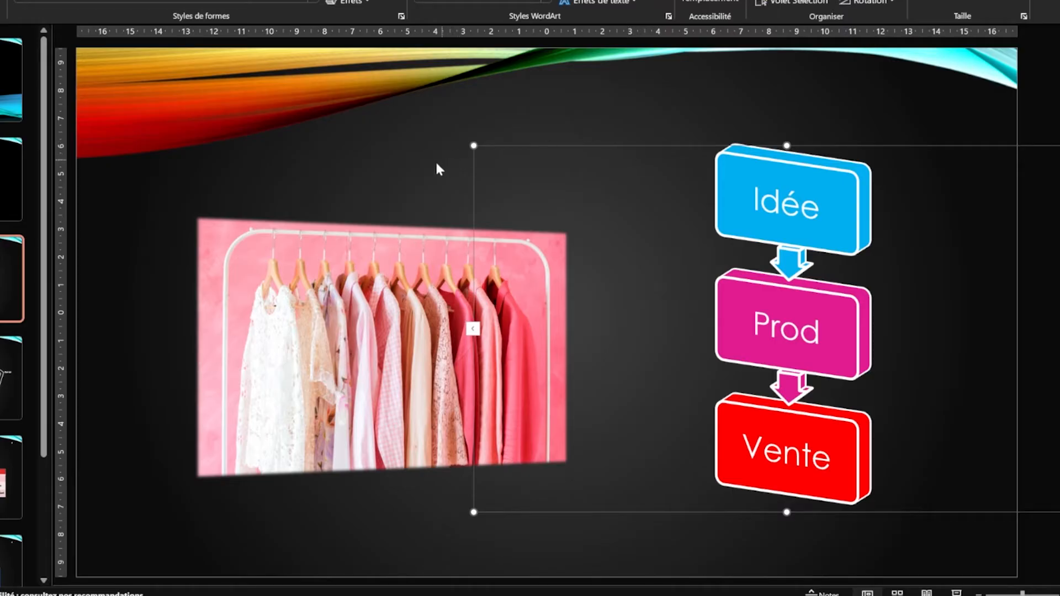
Group the clothes picture with the Idée–Prod–Vente SmartArt diagram.
{"action": "left_click", "coordinate": [340, 296]}
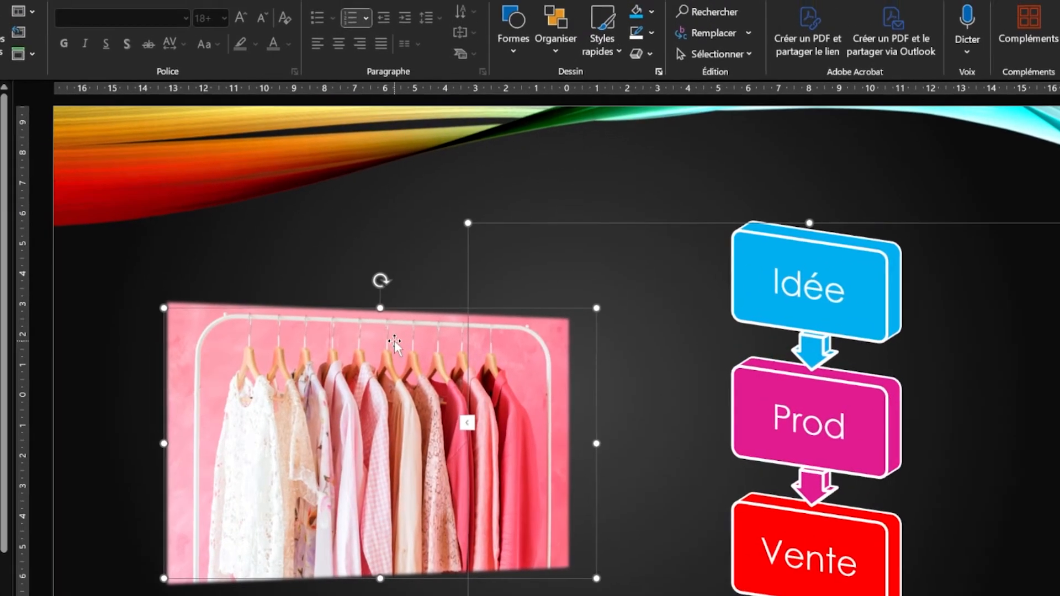
{"action": "right_click", "coordinate": [421, 289]}
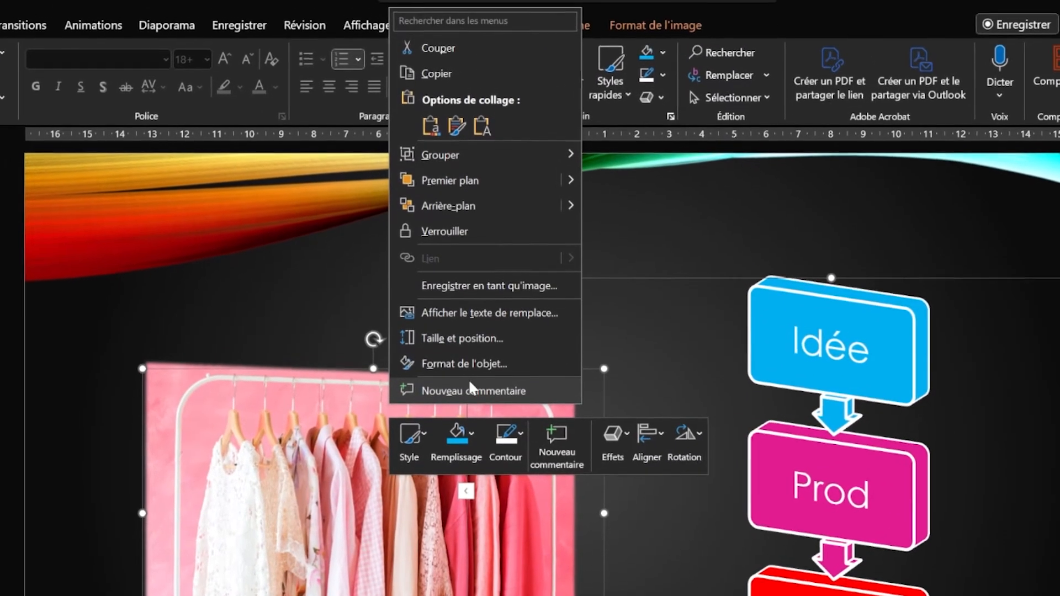
{"action": "mouse_move", "coordinate": [463, 147]}
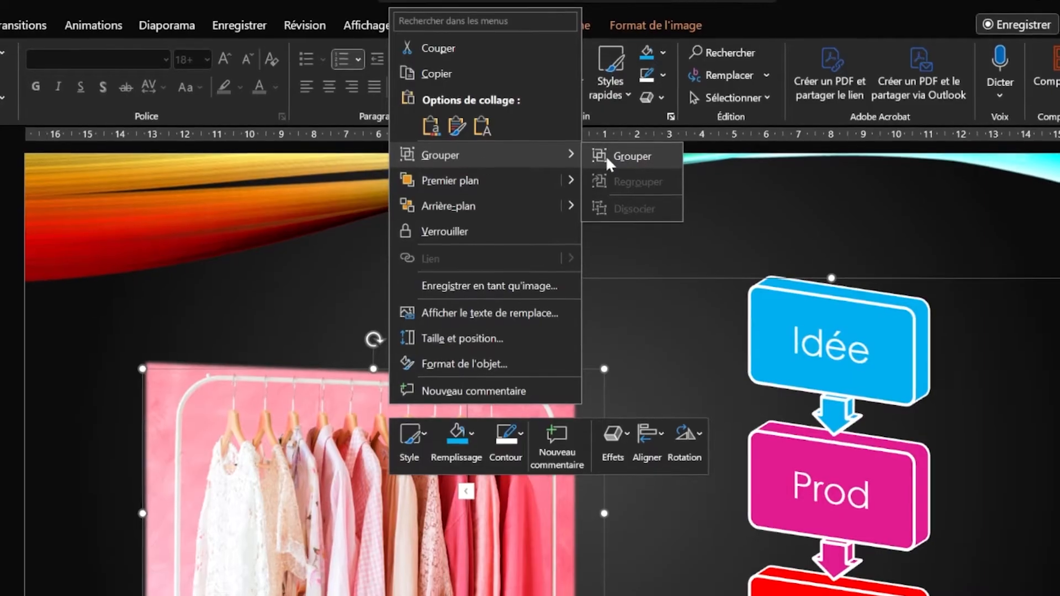
{"action": "left_click", "coordinate": [613, 158]}
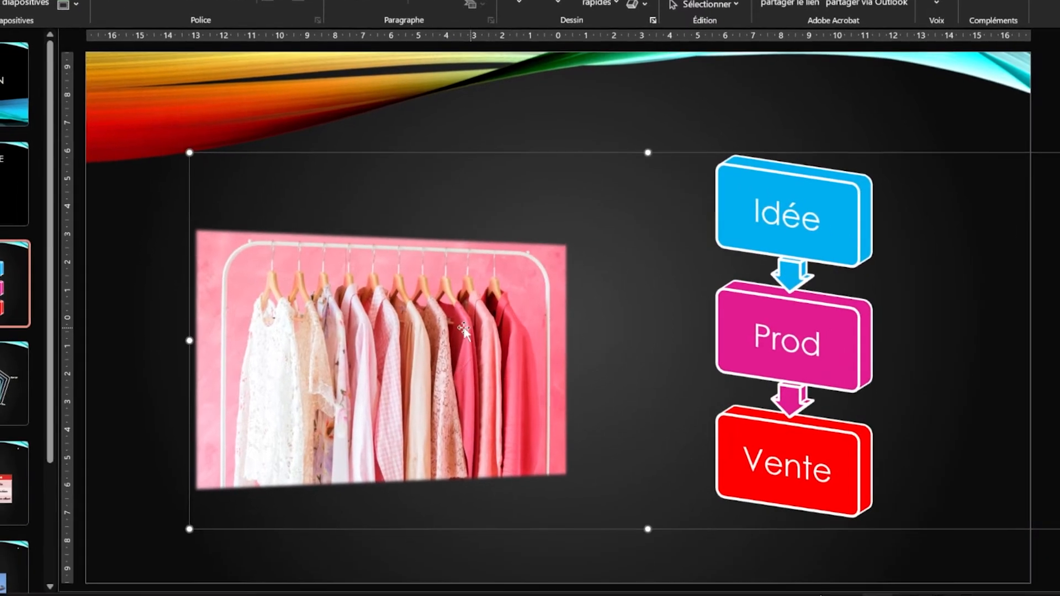
Ungroup the picture and the SmartArt diagram, and clear the selection.
{"action": "right_click", "coordinate": [464, 329]}
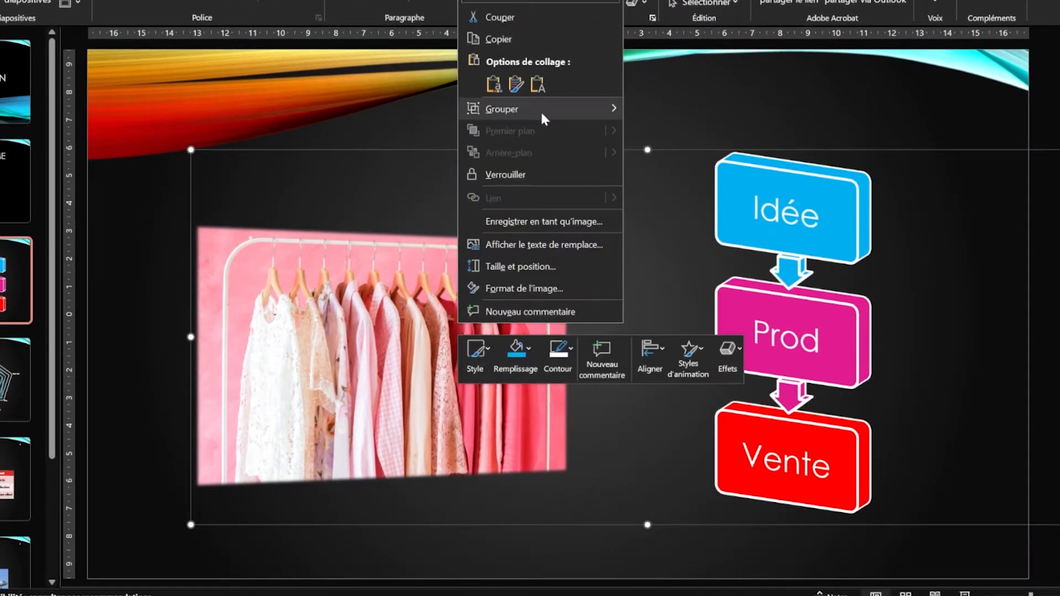
{"action": "left_click", "coordinate": [664, 155]}
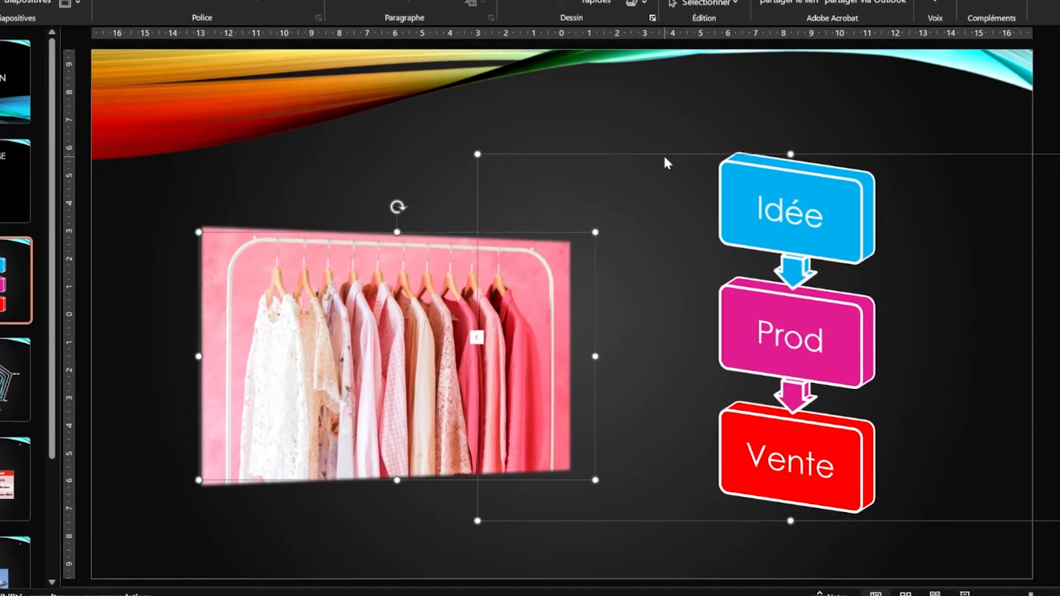
{"action": "left_click", "coordinate": [423, 157]}
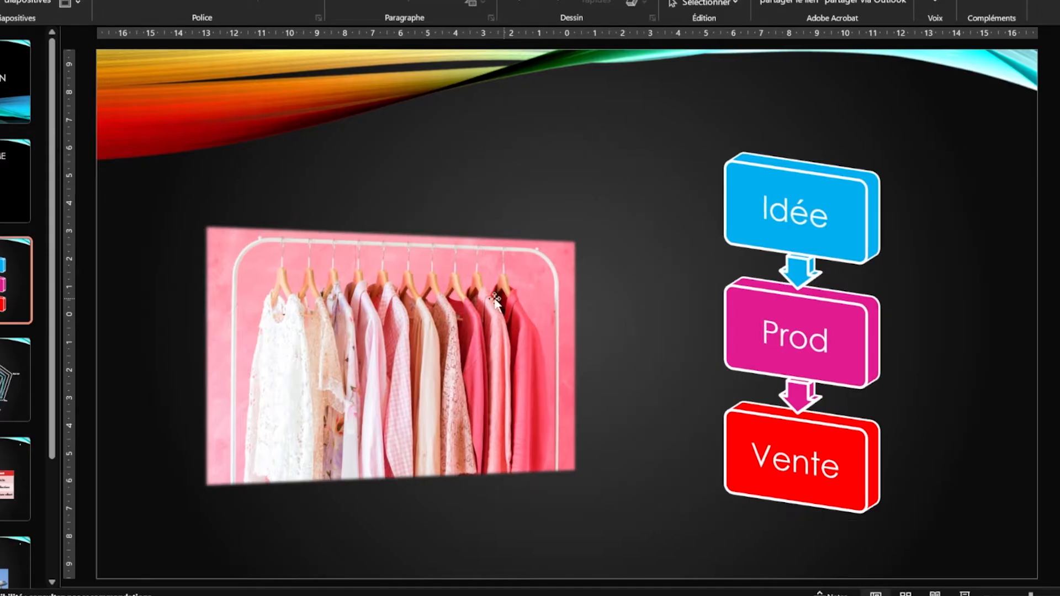
Try selecting the clothes picture and the diagram together, first by adding to the selection and by drawing selection rectangles.
{"action": "left_click", "coordinate": [457, 295]}
{"action": "left_click", "coordinate": [784, 175], "text": "shift"}
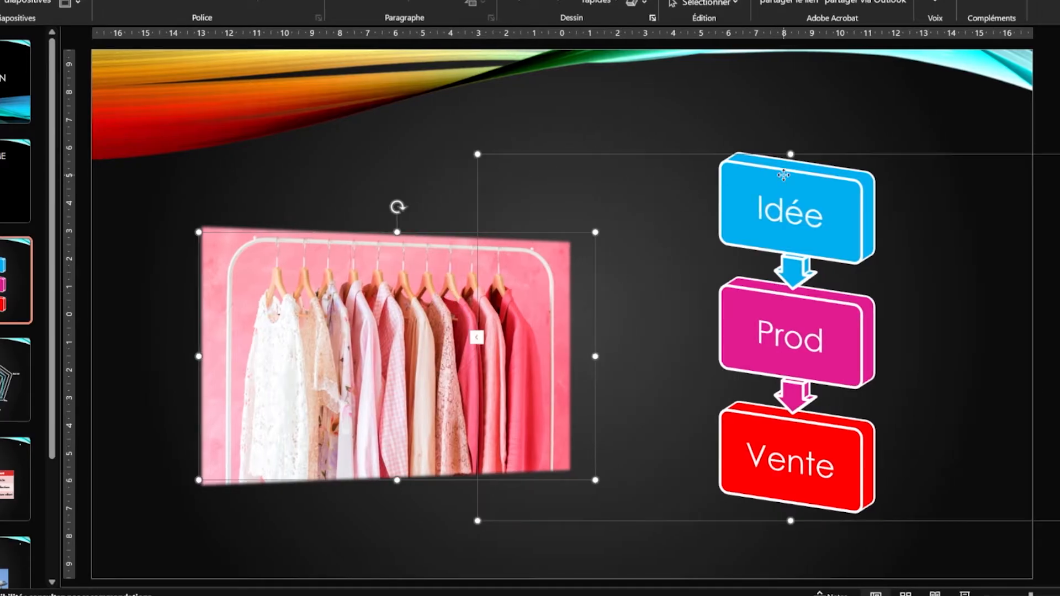
{"action": "left_click", "coordinate": [508, 128]}
{"action": "left_click_drag", "start_coordinate": [109, 89], "coordinate": [472, 244]}
{"action": "mouse_move", "coordinate": [559, 281]}
{"action": "left_mouse_down"}
{"action": "mouse_move", "coordinate": [575, 239]}
{"action": "mouse_move", "coordinate": [833, 392]}
{"action": "mouse_move", "coordinate": [962, 514]}
{"action": "mouse_move", "coordinate": [1029, 555]}
{"action": "left_mouse_up"}
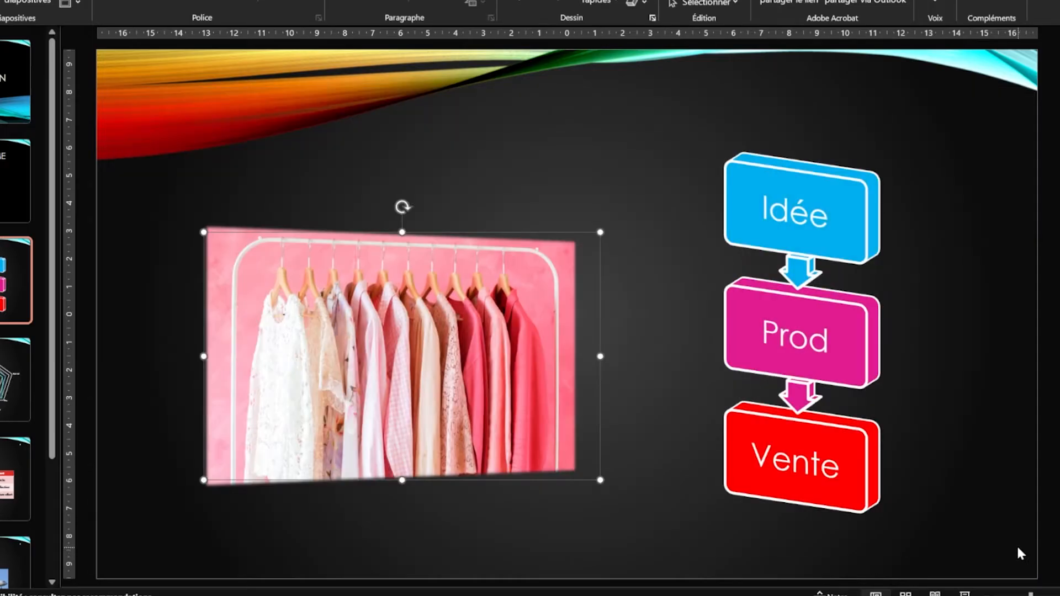
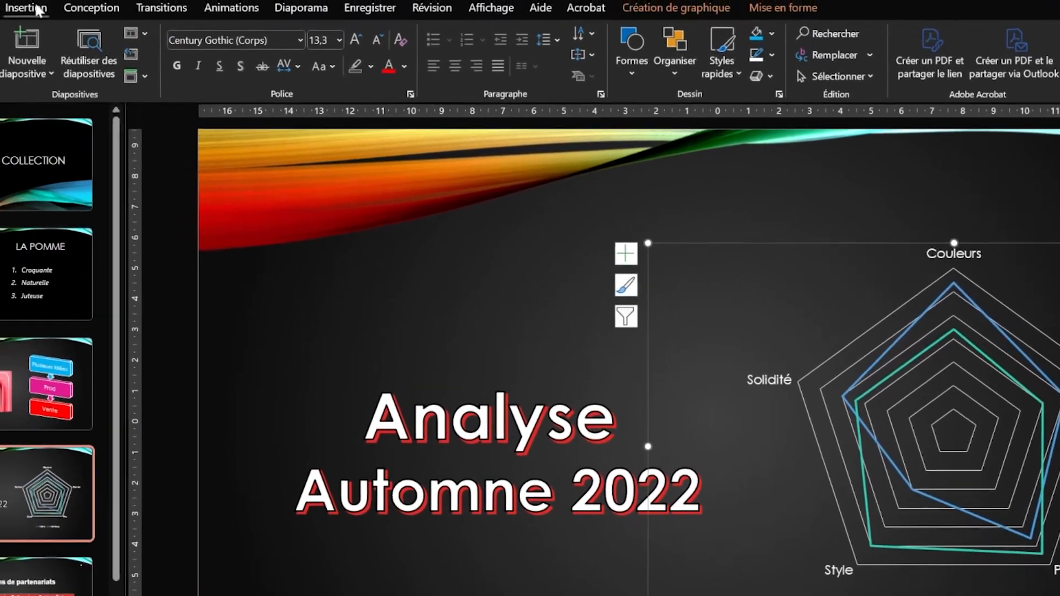
Browse the available chart types for the radar chart, including Secteurs and Barres, and leave without changing it.
{"action": "left_click", "coordinate": [34, 8]}
{"action": "left_click", "coordinate": [471, 56]}
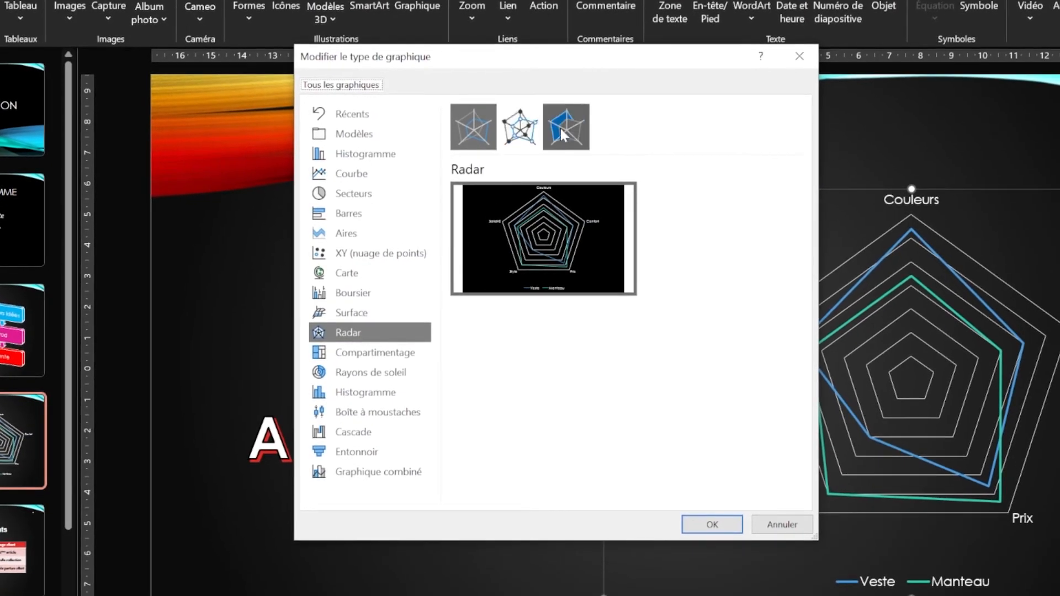
{"action": "left_click", "coordinate": [378, 196]}
{"action": "left_click", "coordinate": [374, 214]}
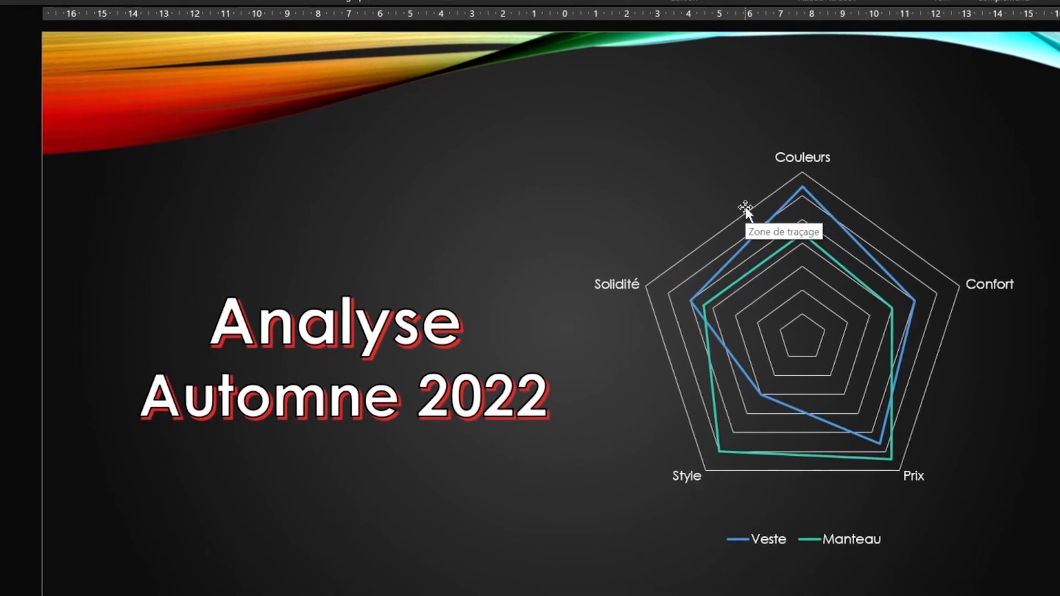
Compare the contextual formatting options for the radar chart, the "Analyse Automne 2022" title and the clothes picture on slide 3.
{"action": "left_click", "coordinate": [713, 195]}
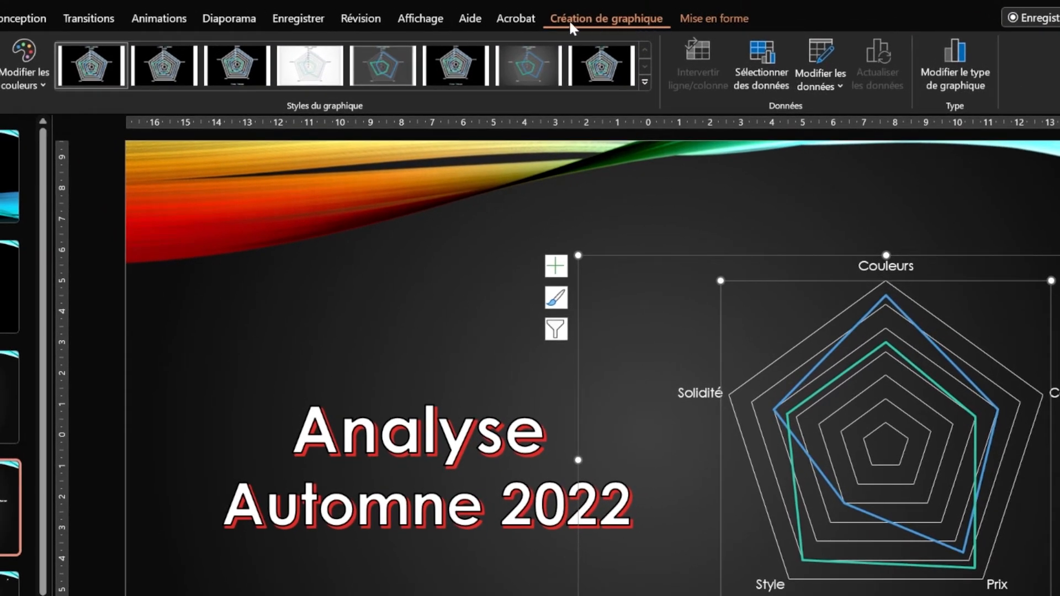
{"action": "left_click", "coordinate": [694, 206]}
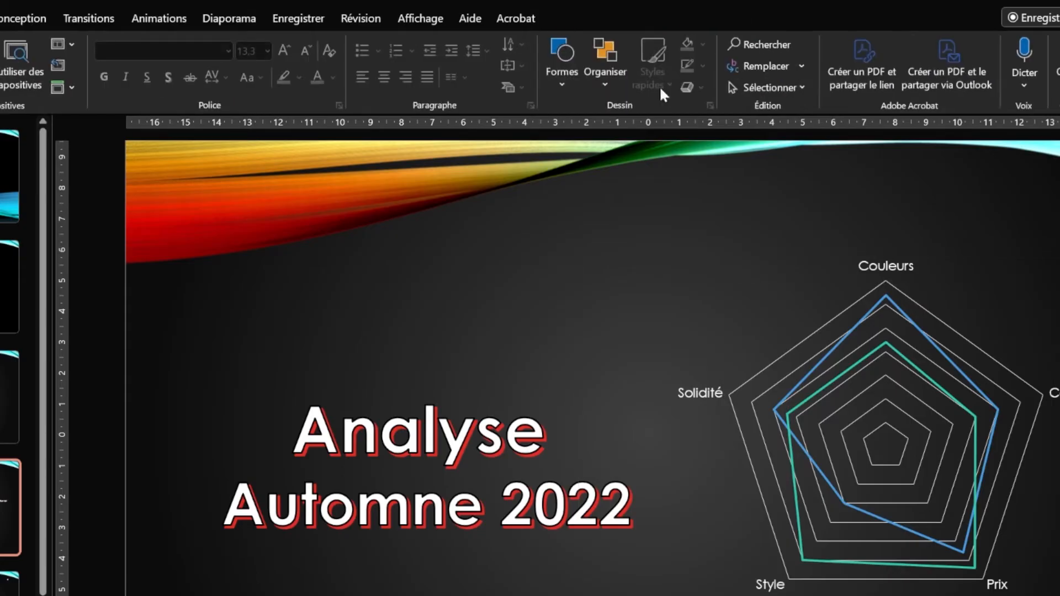
{"action": "left_click", "coordinate": [436, 430]}
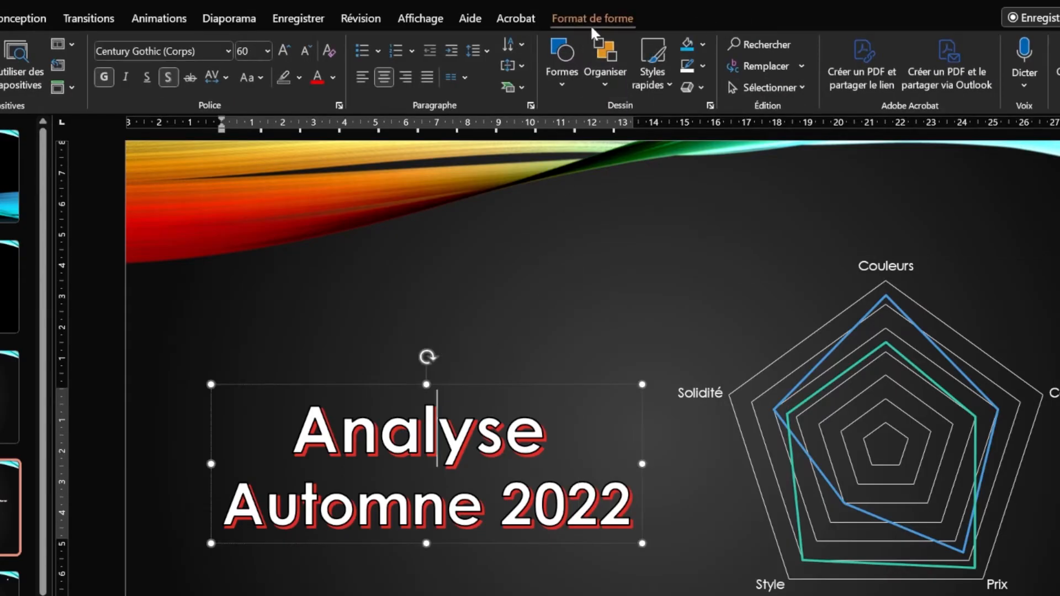
{"action": "left_click", "coordinate": [10, 397]}
{"action": "left_click", "coordinate": [349, 429]}
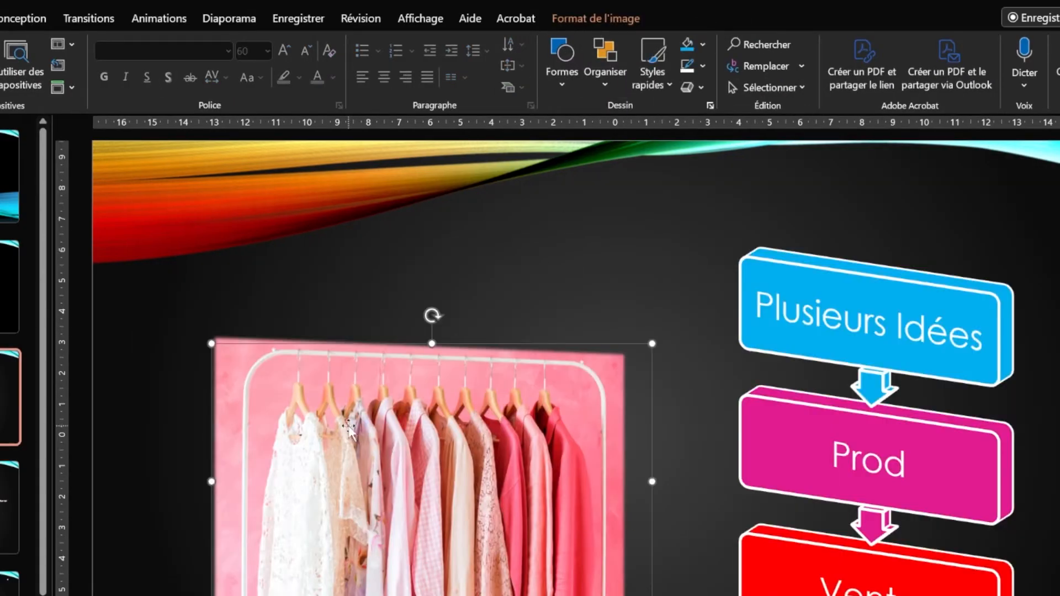
{"action": "key", "text": "Page_Down"}
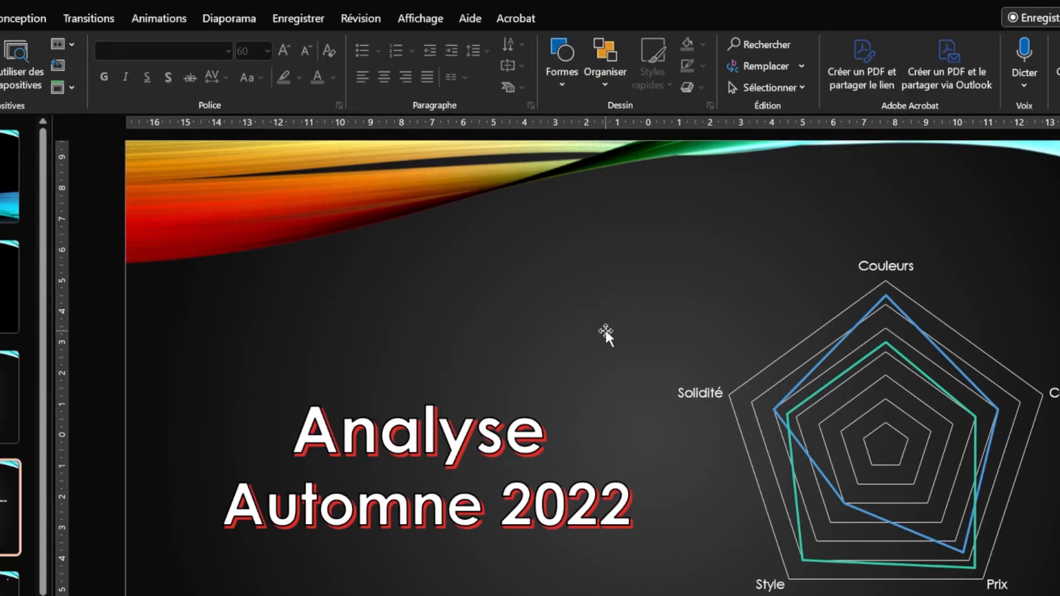
Open the radar chart's data sheet and enlarge its window until all the data rows show.
{"action": "left_click", "coordinate": [921, 307]}
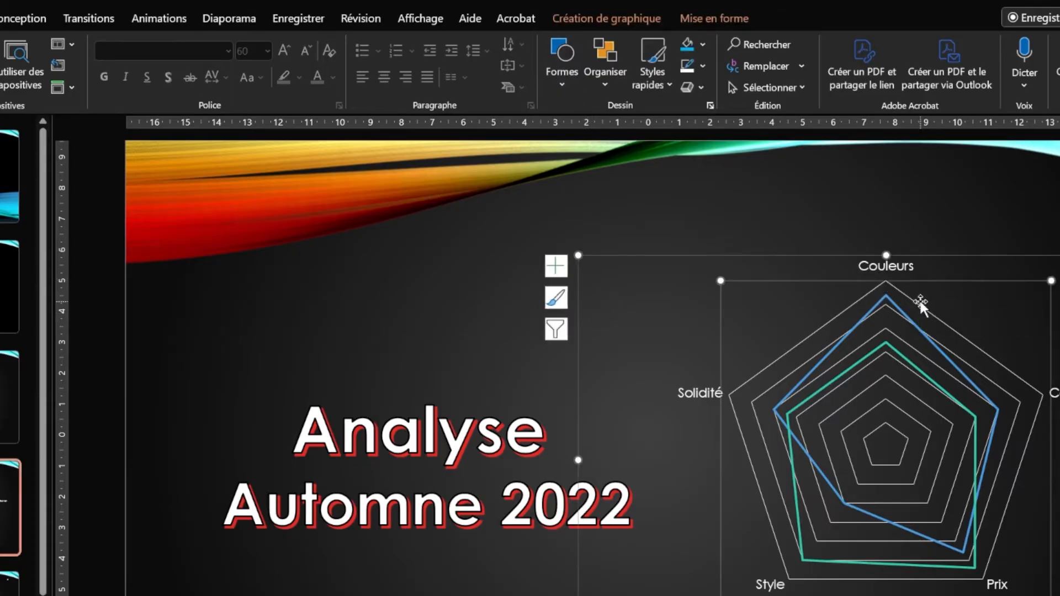
{"action": "left_click", "coordinate": [618, 20]}
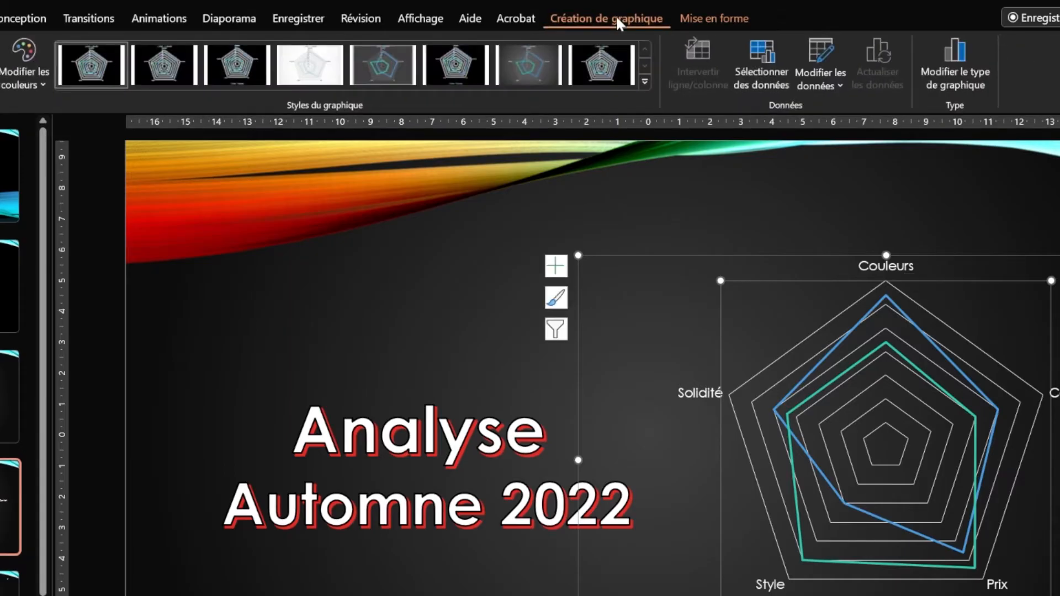
{"action": "left_click", "coordinate": [816, 53]}
{"action": "left_click_drag", "start_coordinate": [992, 90], "coordinate": [547, 163]}
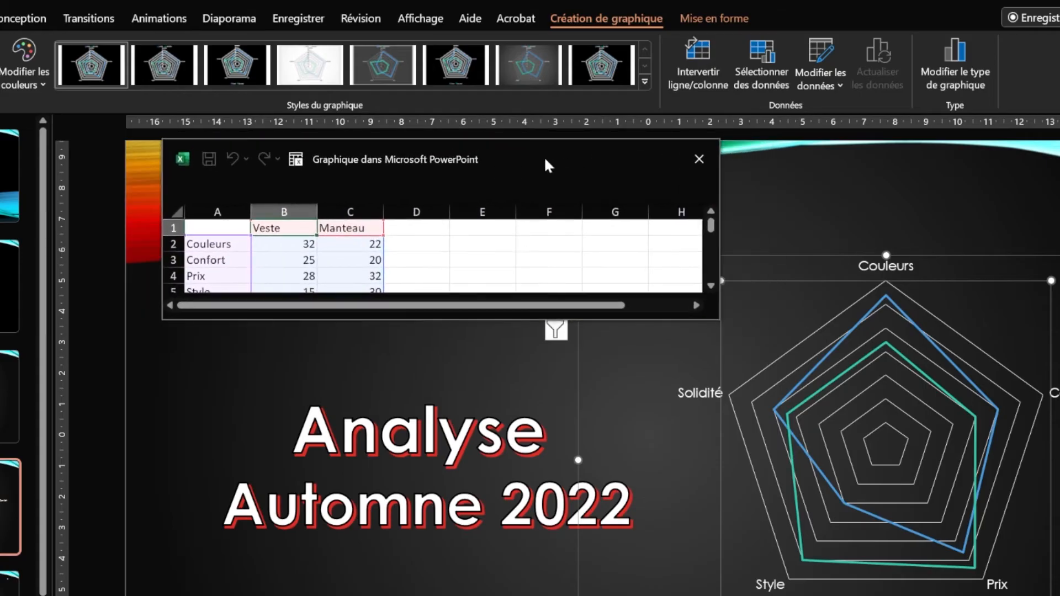
{"action": "left_click_drag", "start_coordinate": [718, 313], "coordinate": [722, 381]}
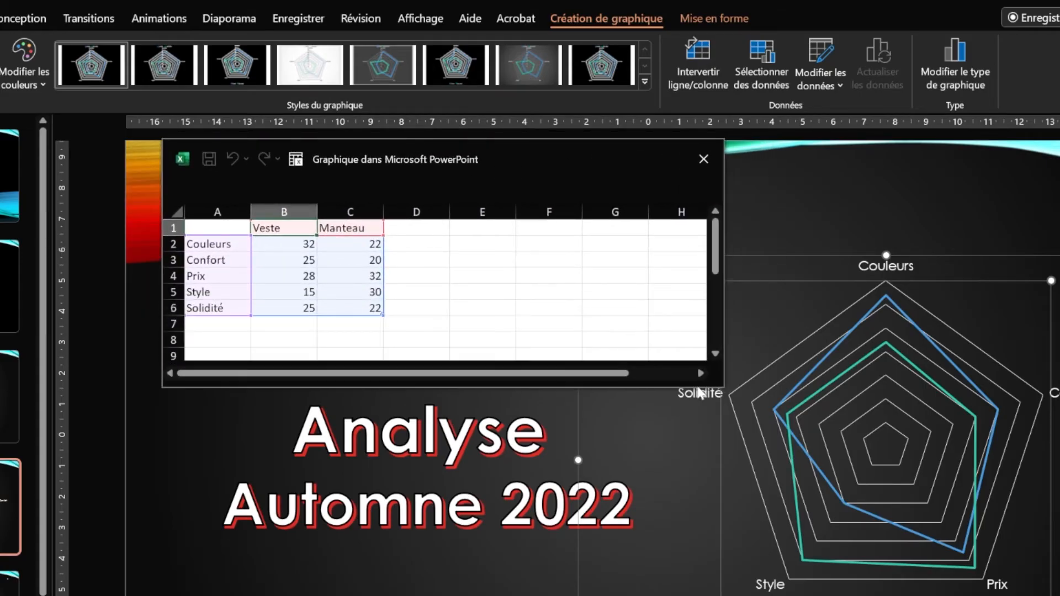
Review the series headings, category labels and values in the chart's data sheet, and close it.
{"action": "left_click", "coordinate": [274, 229]}
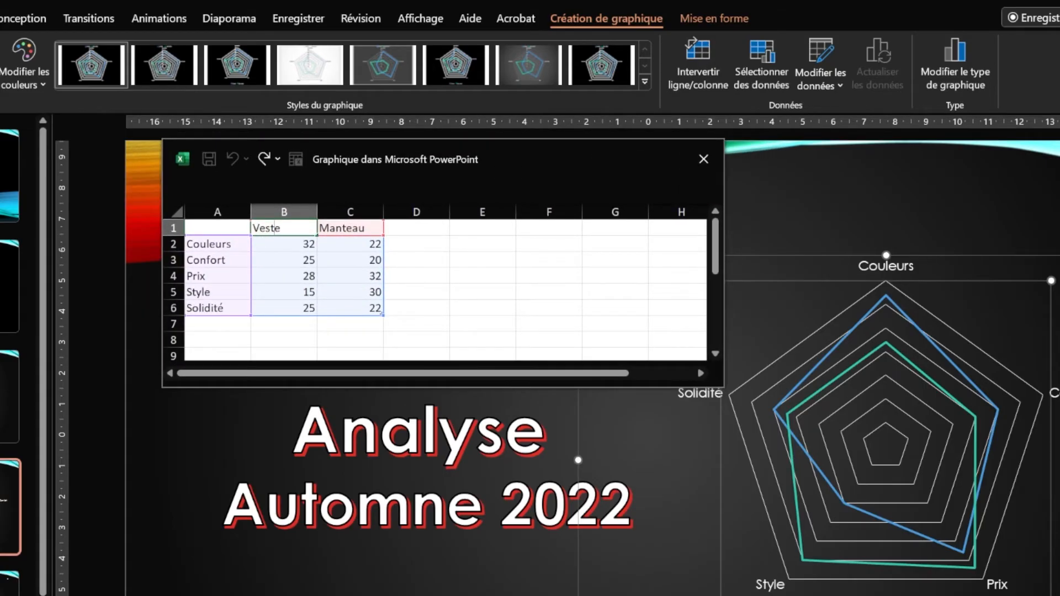
{"action": "left_click", "coordinate": [338, 230]}
{"action": "left_click_drag", "start_coordinate": [224, 243], "coordinate": [227, 307]}
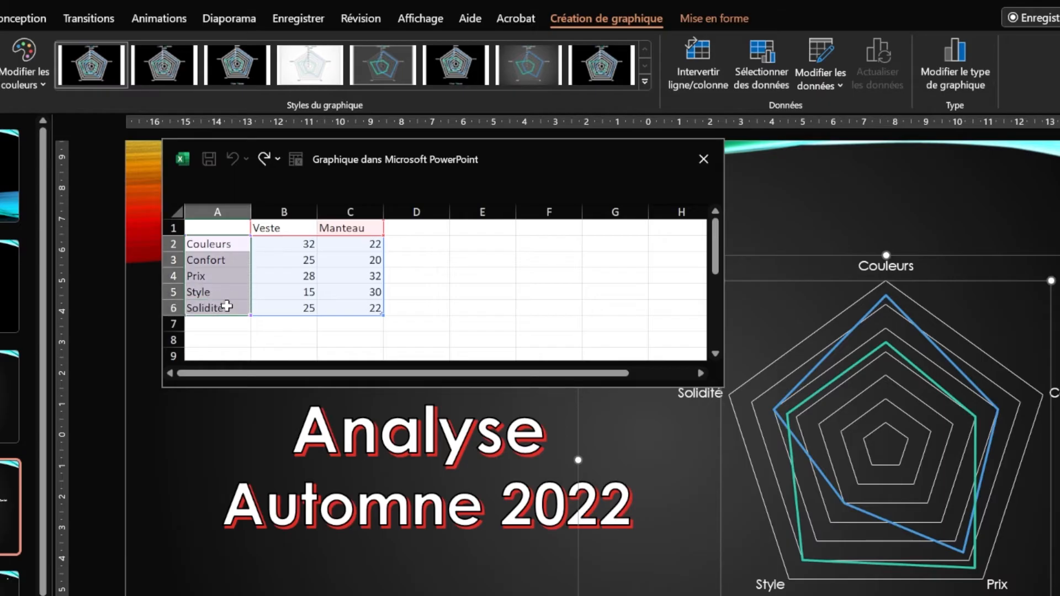
{"action": "left_click_drag", "start_coordinate": [307, 243], "coordinate": [371, 307]}
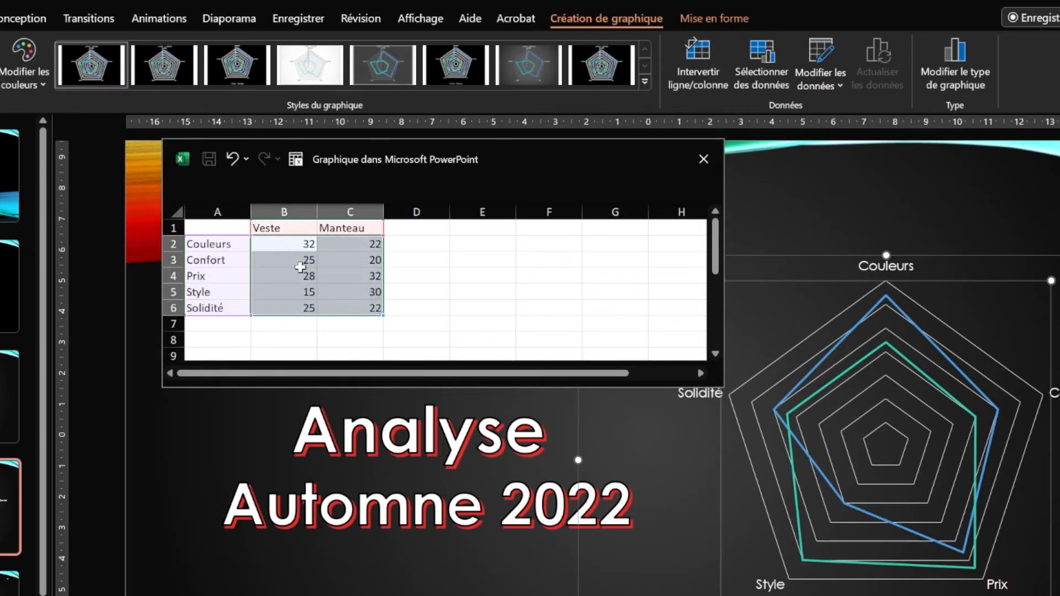
{"action": "left_click_drag", "start_coordinate": [292, 242], "coordinate": [380, 309]}
{"action": "left_click", "coordinate": [704, 160]}
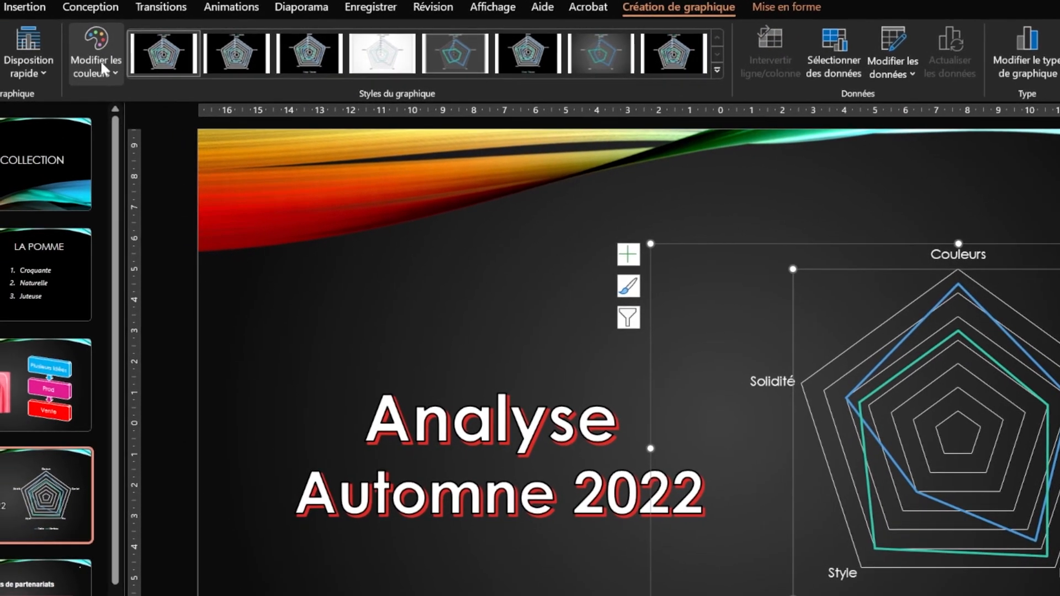
Preview the coloured and monochrome palettes on the radar chart without applying any.
{"action": "left_click", "coordinate": [102, 61]}
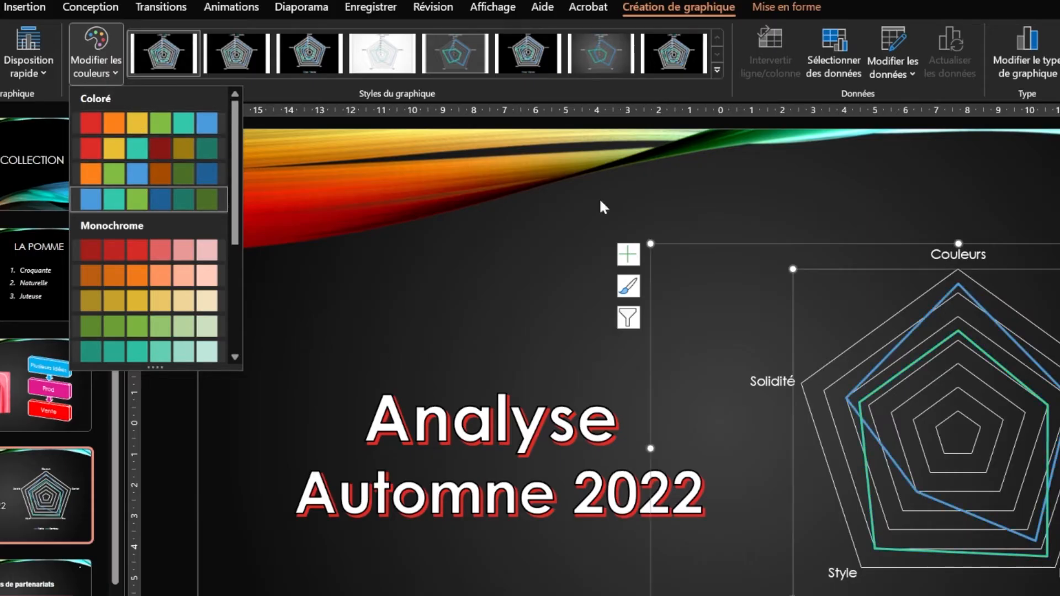
{"action": "left_click", "coordinate": [874, 221]}
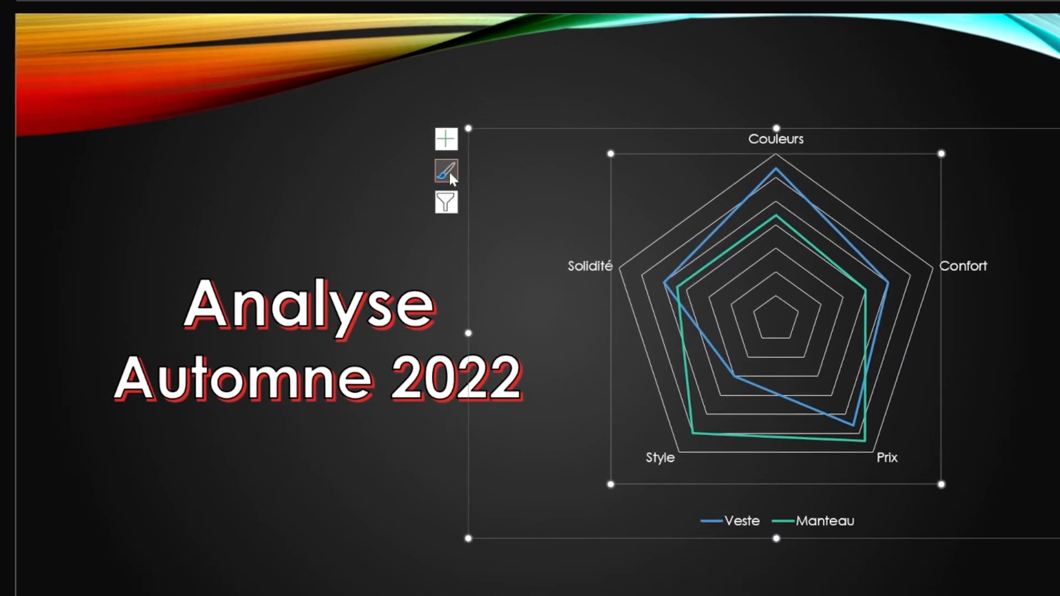
{"action": "left_click", "coordinate": [449, 170]}
{"action": "left_click", "coordinate": [306, 177]}
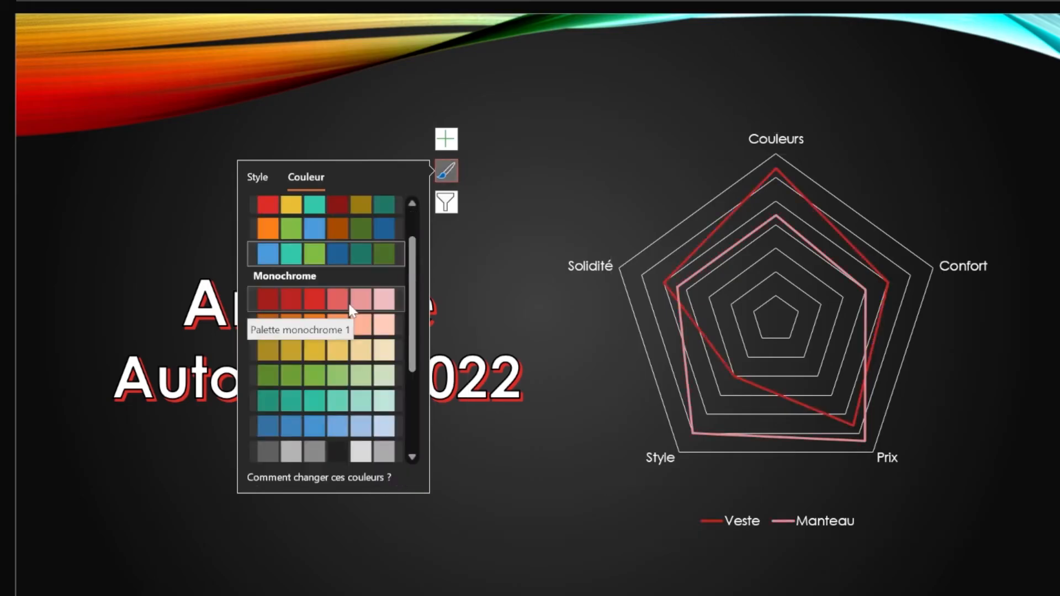
{"action": "scroll", "coordinate": [347, 323], "scroll_direction": "up", "scroll_amount": 5}
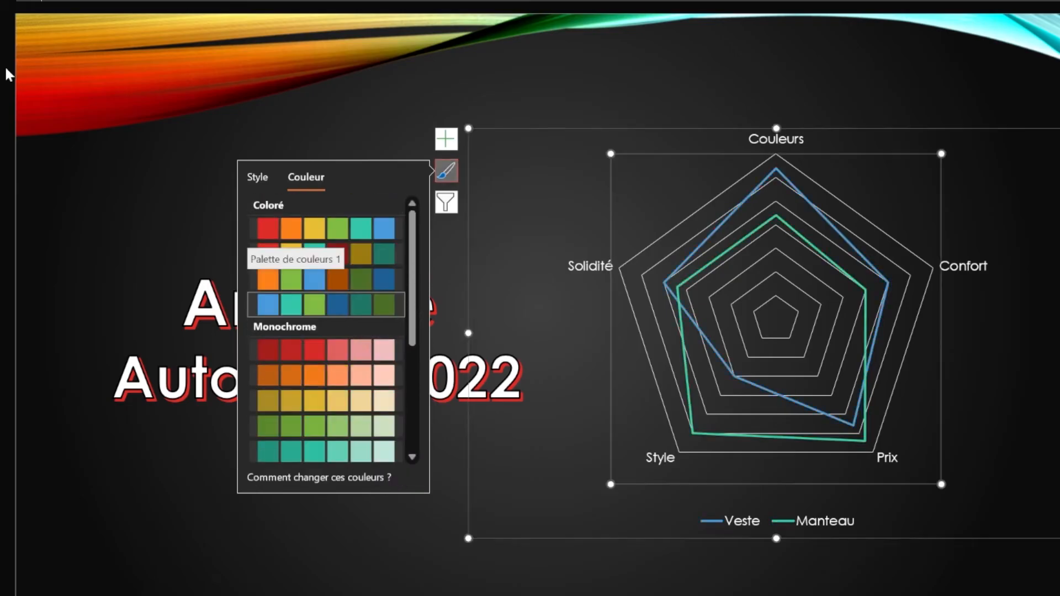
{"action": "left_click", "coordinate": [424, 91]}
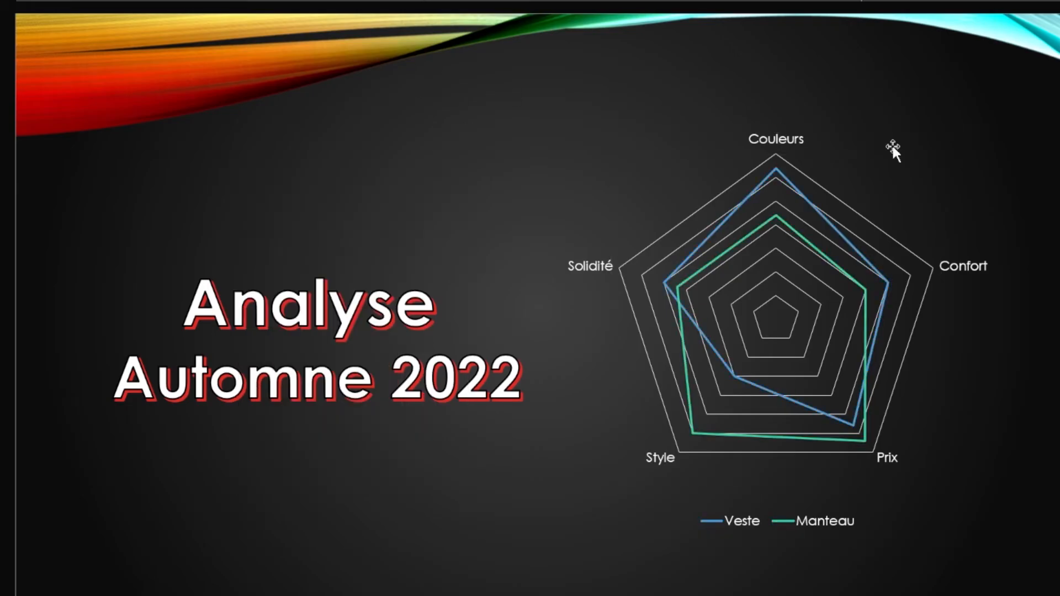
Open the chart area formatting options and review the effects, fill and border settings.
{"action": "double_click", "coordinate": [823, 219]}
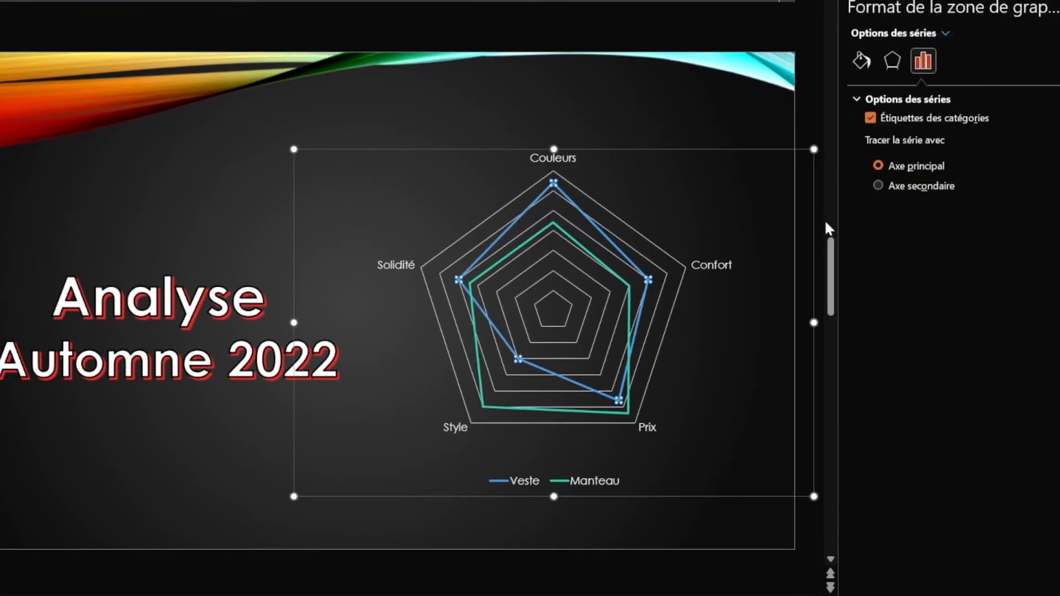
{"action": "key", "text": "Escape"}
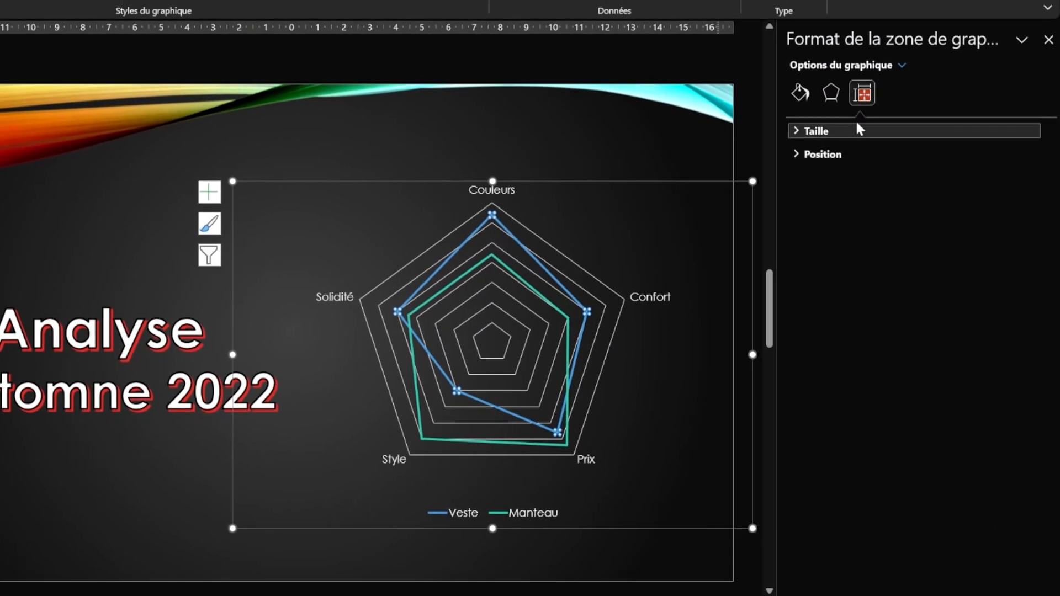
{"action": "left_click", "coordinate": [834, 98]}
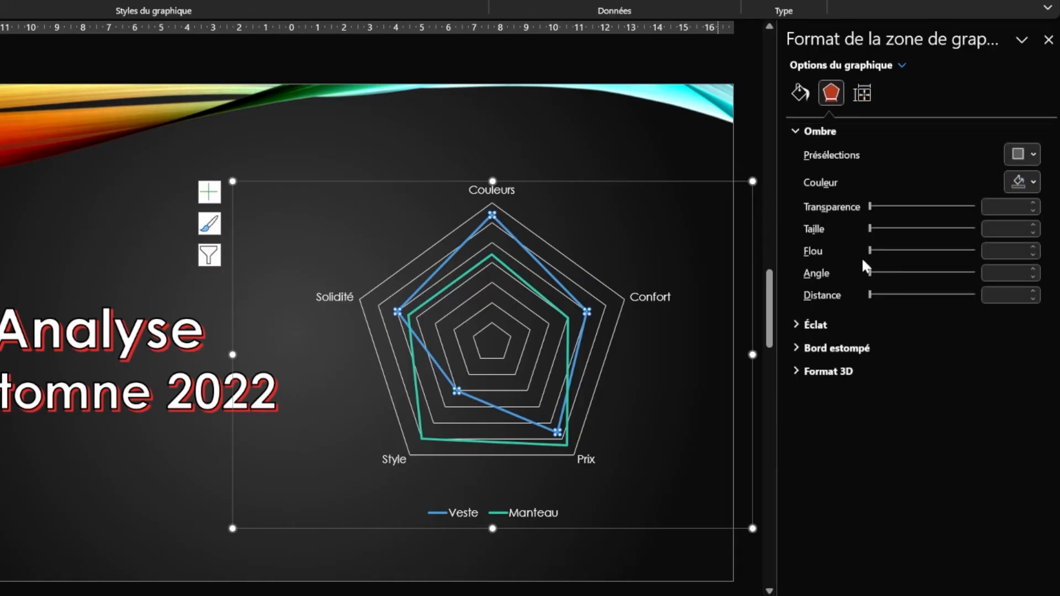
{"action": "left_click", "coordinate": [801, 95]}
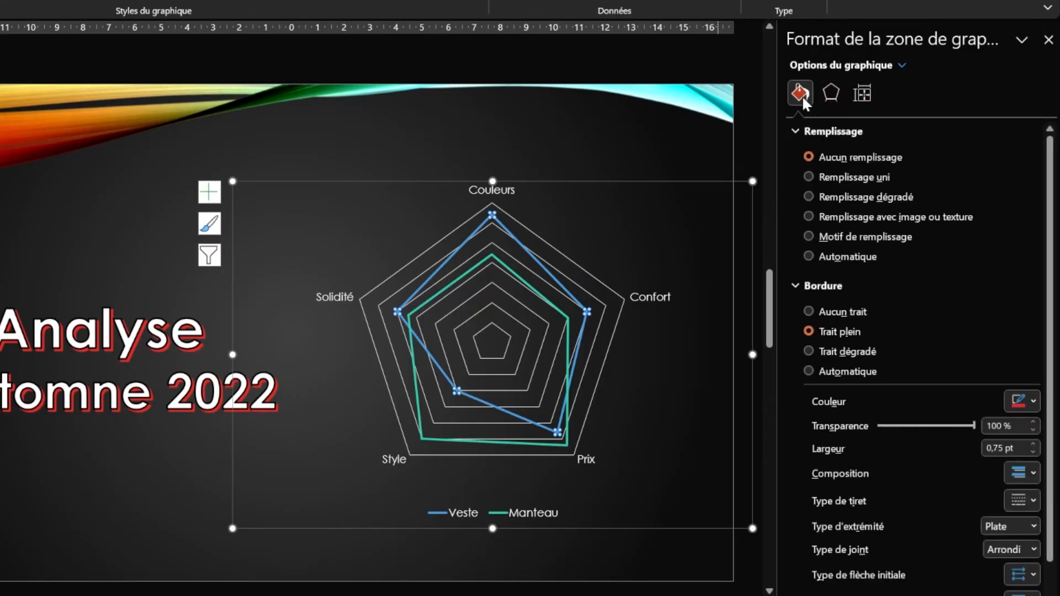
{"action": "scroll", "coordinate": [893, 310], "scroll_direction": "down", "scroll_amount": 1}
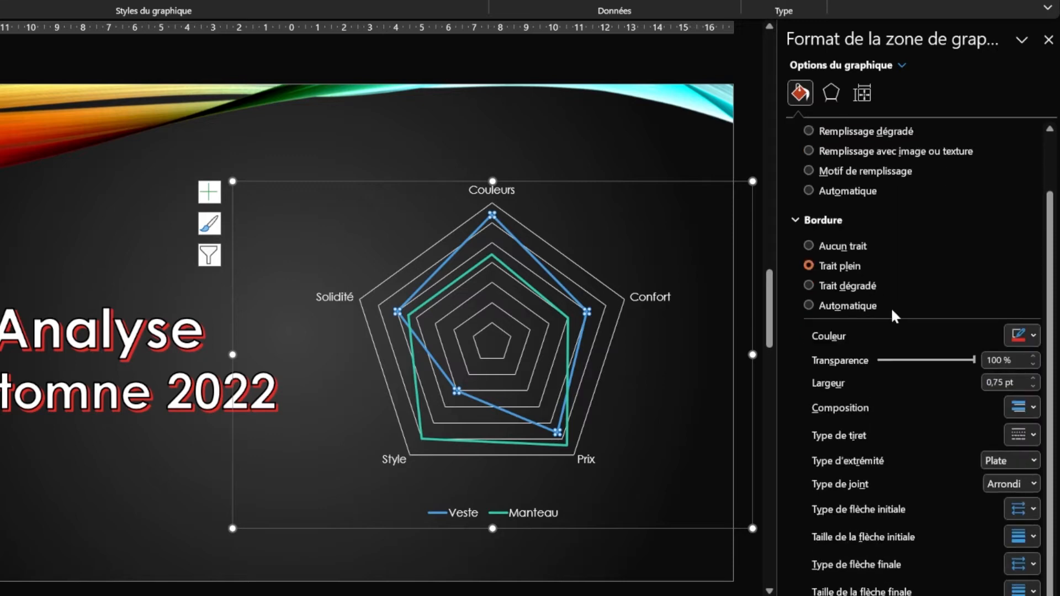
Change the Manteau series line of the radar chart to the theme's red colour.
{"action": "left_click", "coordinate": [567, 321]}
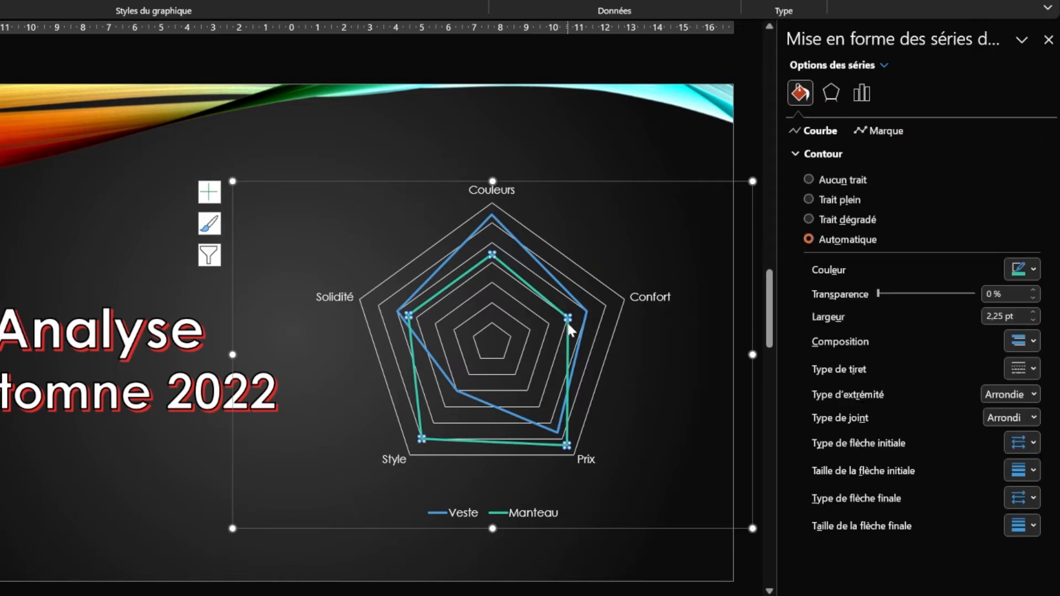
{"action": "left_click", "coordinate": [1024, 266]}
{"action": "left_click", "coordinate": [978, 312]}
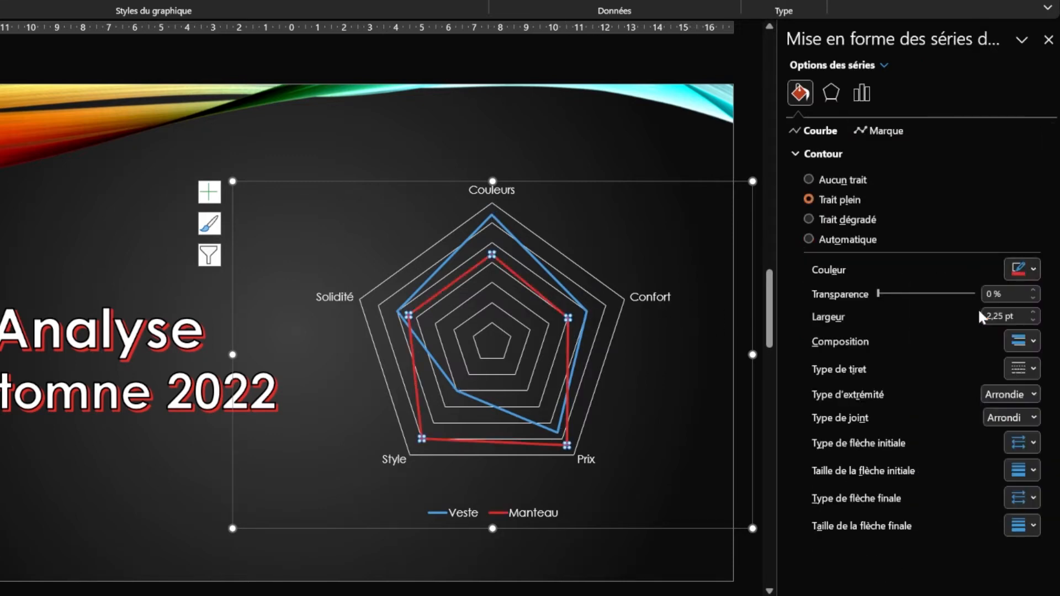
Make the Veste series line of the radar chart white and 4 pt wide.
{"action": "left_click", "coordinate": [549, 272]}
{"action": "left_click", "coordinate": [1026, 273]}
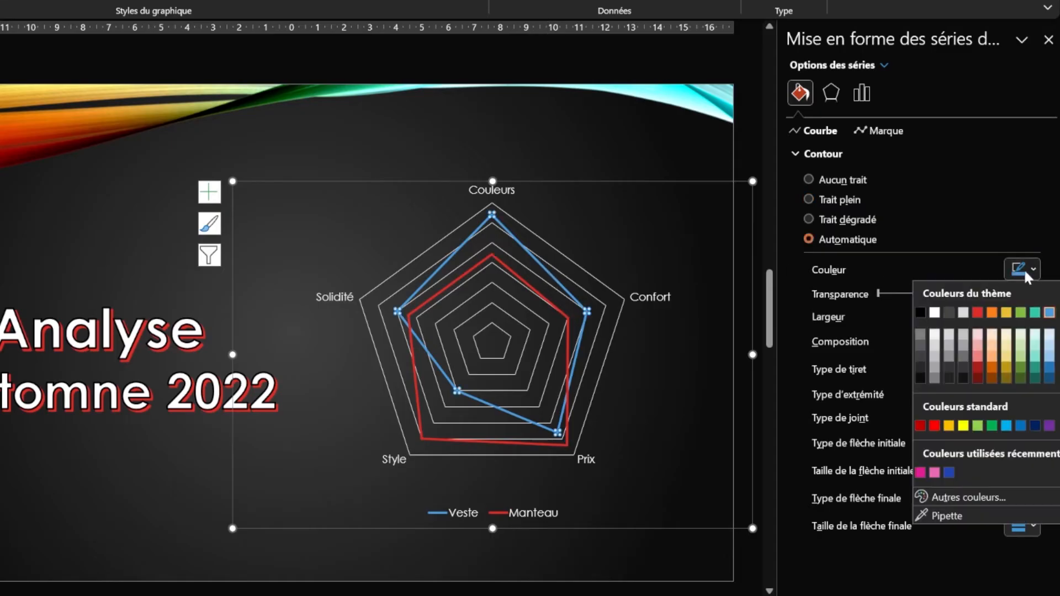
{"action": "left_click", "coordinate": [935, 313]}
{"action": "left_click", "coordinate": [1033, 312]}
{"action": "left_click", "coordinate": [1033, 312]}
{"action": "left_click", "coordinate": [1033, 312]}
{"action": "left_click", "coordinate": [1033, 312]}
{"action": "left_click", "coordinate": [1033, 312]}
{"action": "left_click", "coordinate": [1033, 312]}
{"action": "left_click", "coordinate": [1033, 312]}
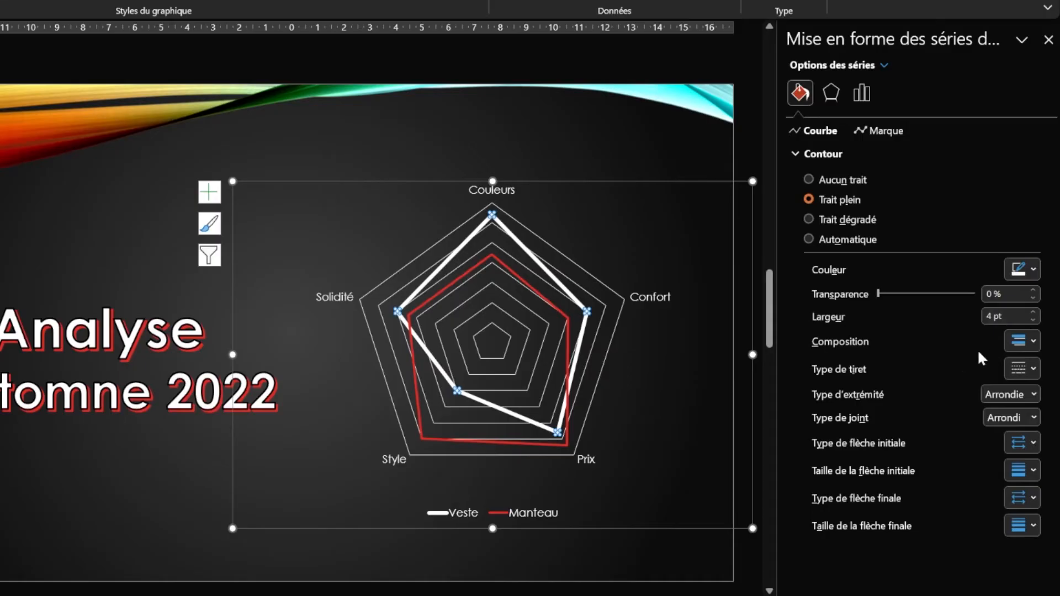
Give the Veste series line a dashed style and close the formatting options.
{"action": "left_click", "coordinate": [1033, 368]}
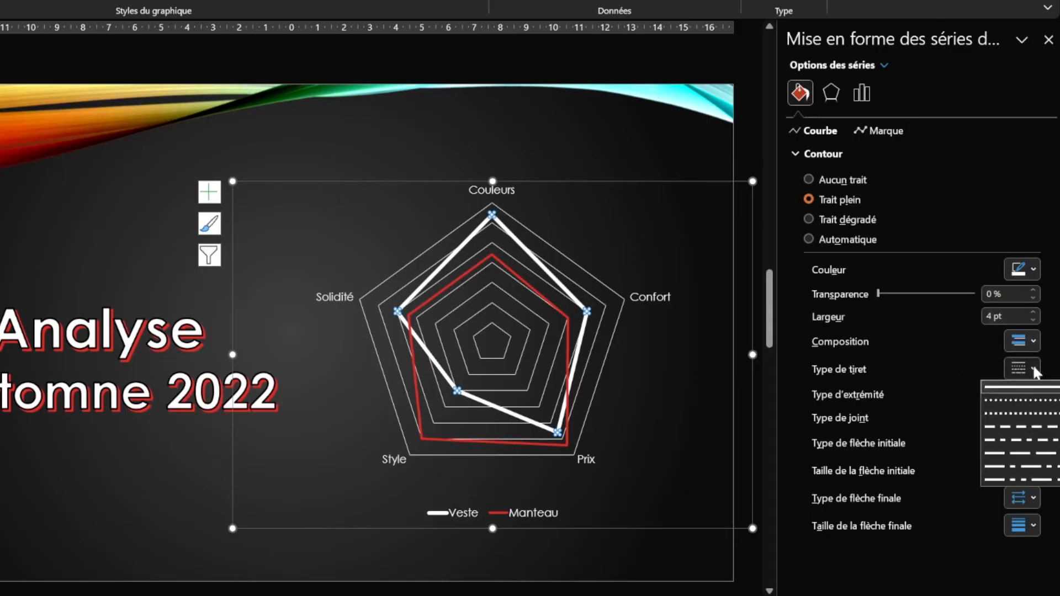
{"action": "left_click", "coordinate": [1033, 418]}
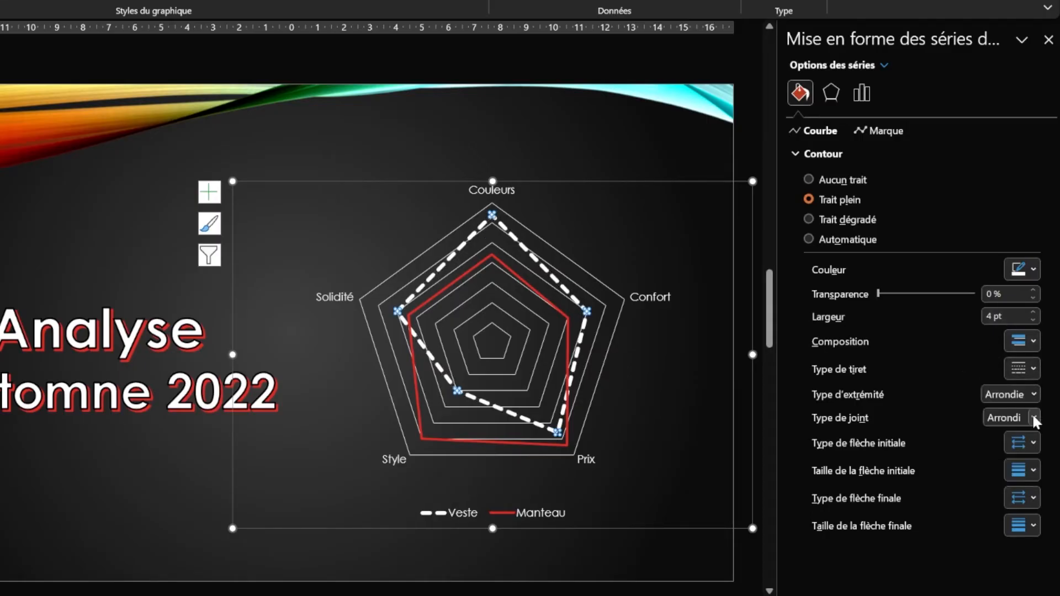
{"action": "left_click", "coordinate": [620, 150]}
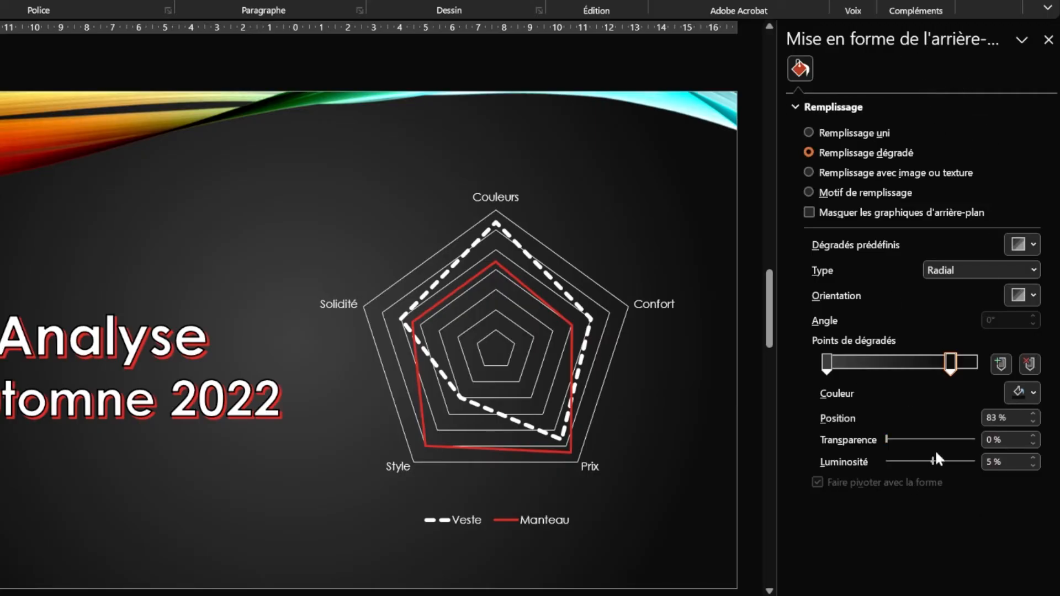
{"action": "left_click", "coordinate": [1049, 39]}
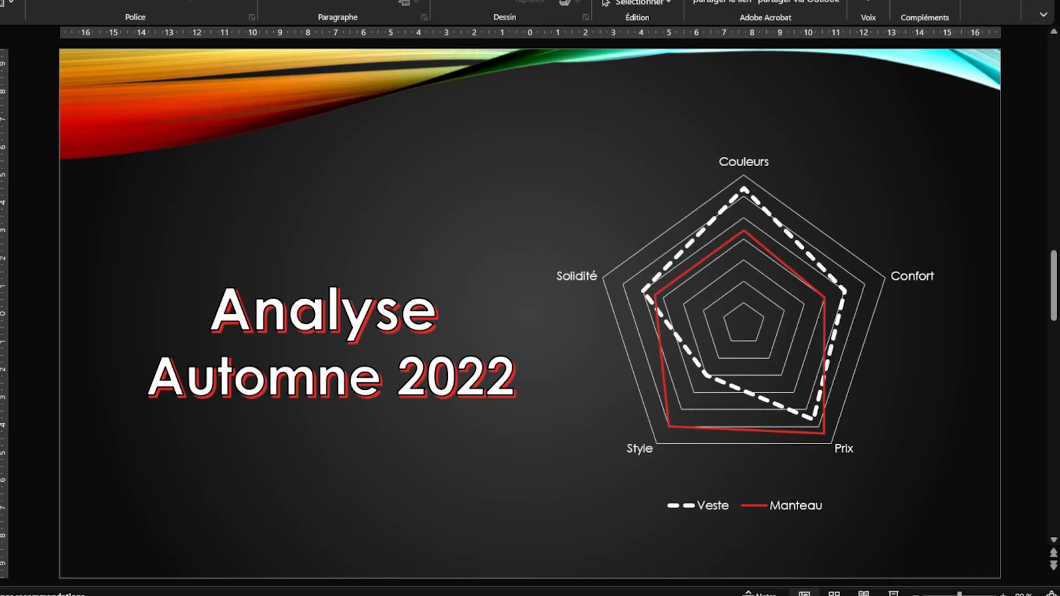
Go to the "Propositions de partenariats" slide and examine its slide number and footer text.
{"action": "scroll", "coordinate": [145, 413], "scroll_direction": "down", "scroll_amount": 2}
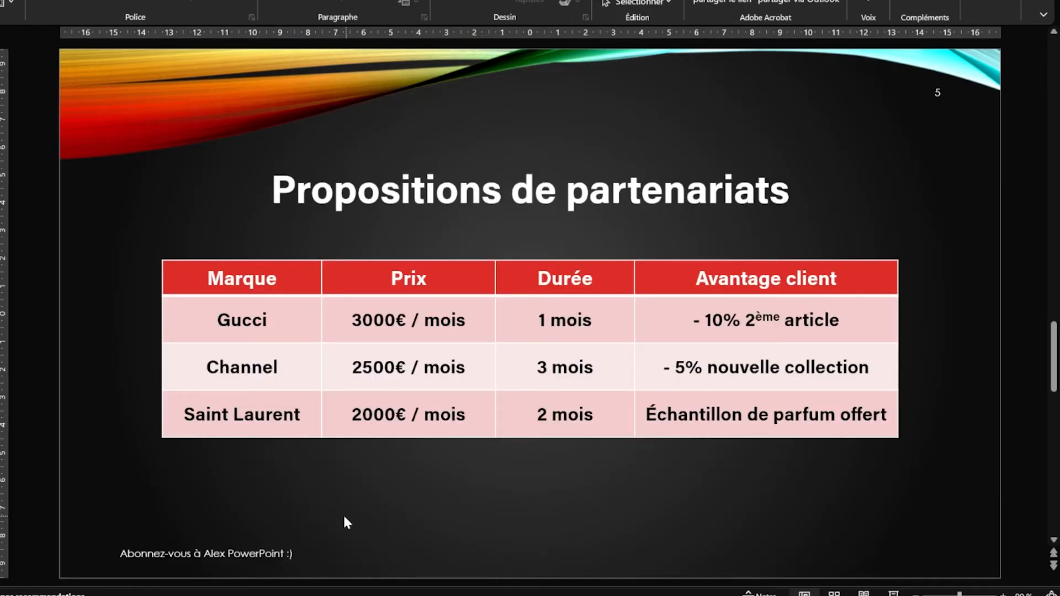
{"action": "left_click", "coordinate": [939, 105]}
{"action": "left_click", "coordinate": [961, 203]}
{"action": "triple_click", "coordinate": [244, 557]}
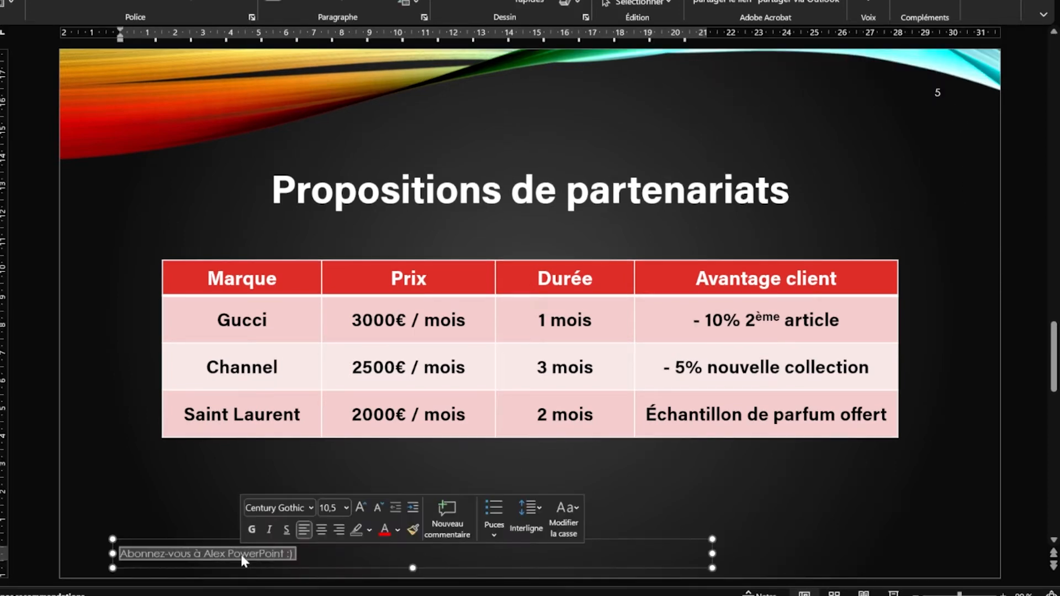
{"action": "left_click", "coordinate": [177, 517]}
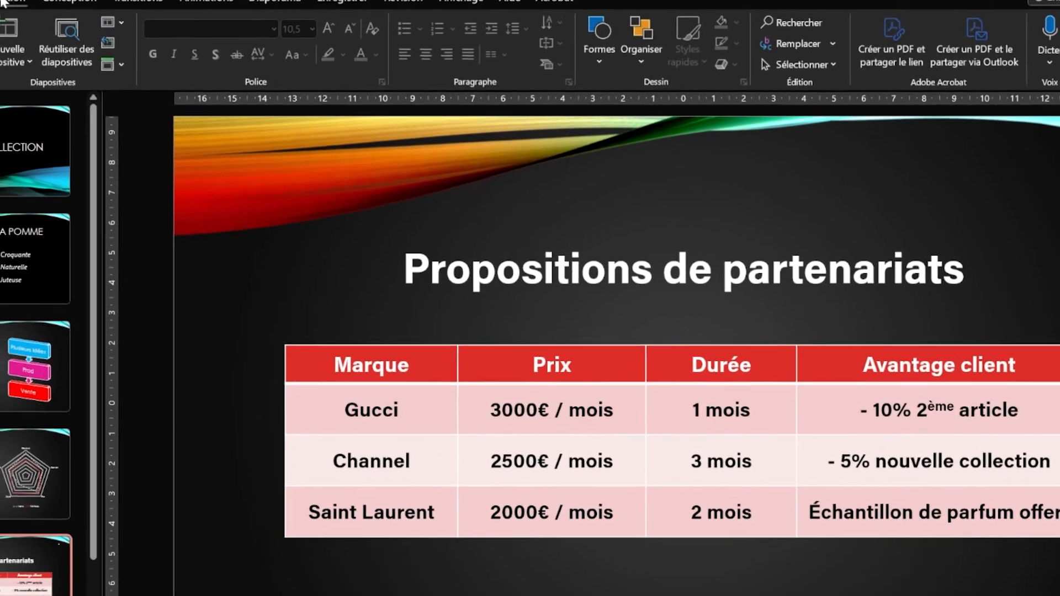
Apply the slide number and the footer "Abonnez-vous à Alex PowerPoint :)" to all slides except the title slide.
{"action": "left_click", "coordinate": [34, 15]}
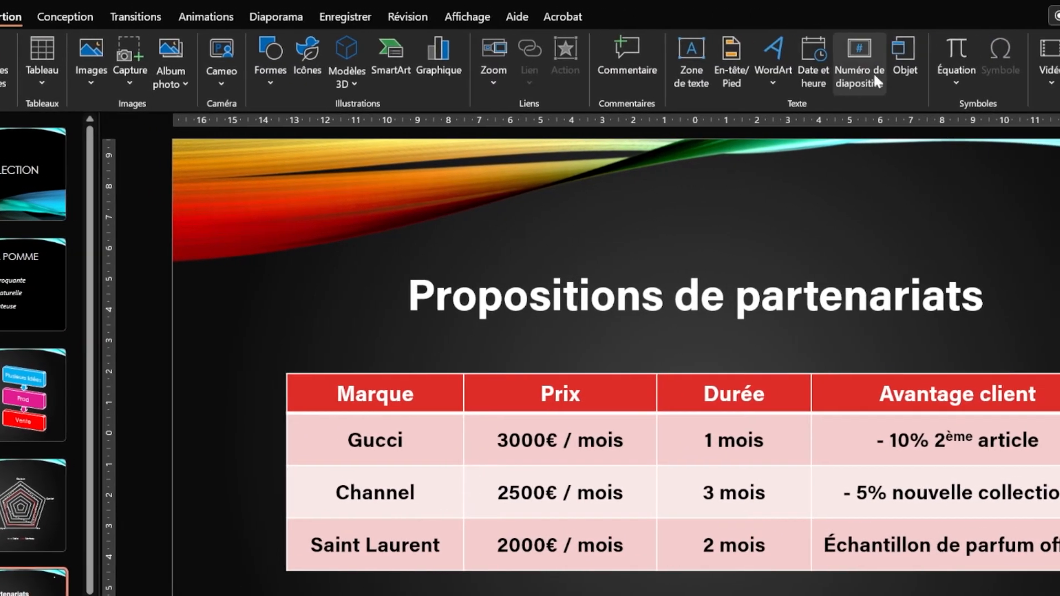
{"action": "left_click", "coordinate": [780, 80]}
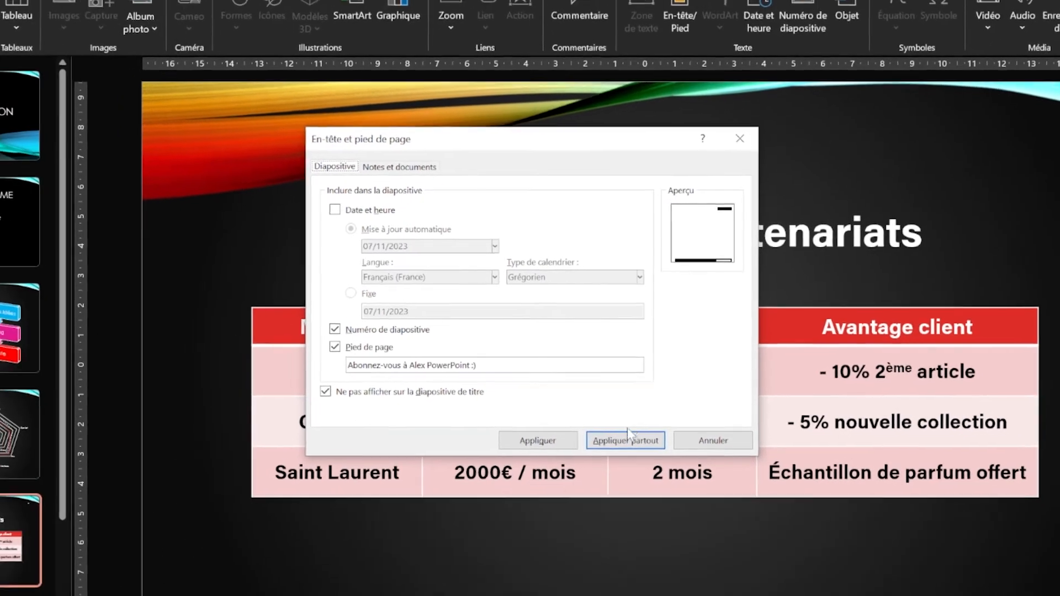
{"action": "left_click", "coordinate": [618, 456]}
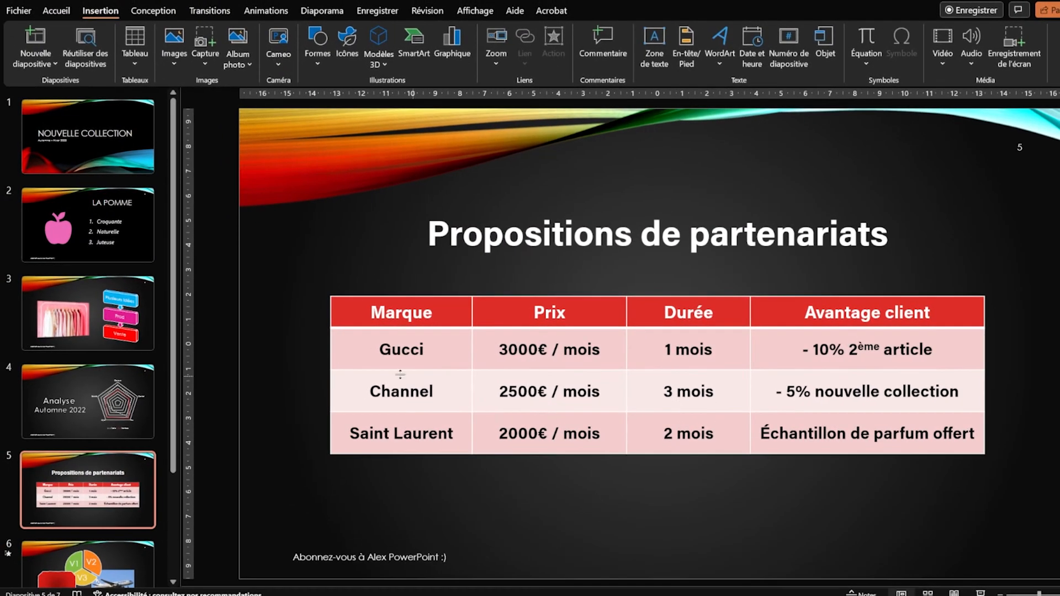
Check the slide number and footer text on the "LA POMME" slide.
{"action": "left_click", "coordinate": [88, 226]}
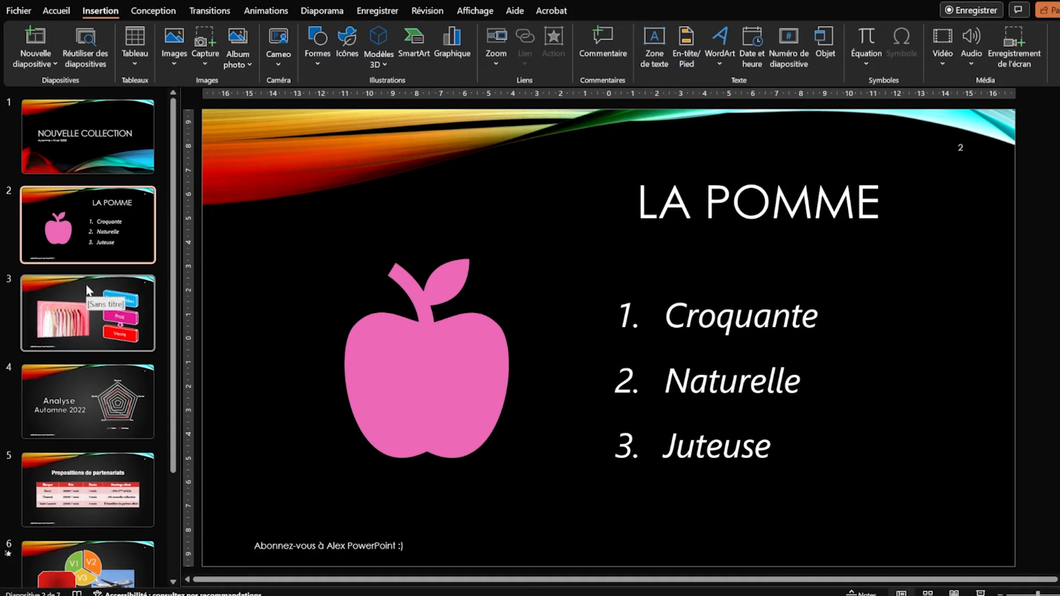
{"action": "scroll", "coordinate": [86, 291], "scroll_direction": "down", "scroll_amount": 3}
{"action": "left_click", "coordinate": [338, 546]}
{"action": "double_click", "coordinate": [337, 546]}
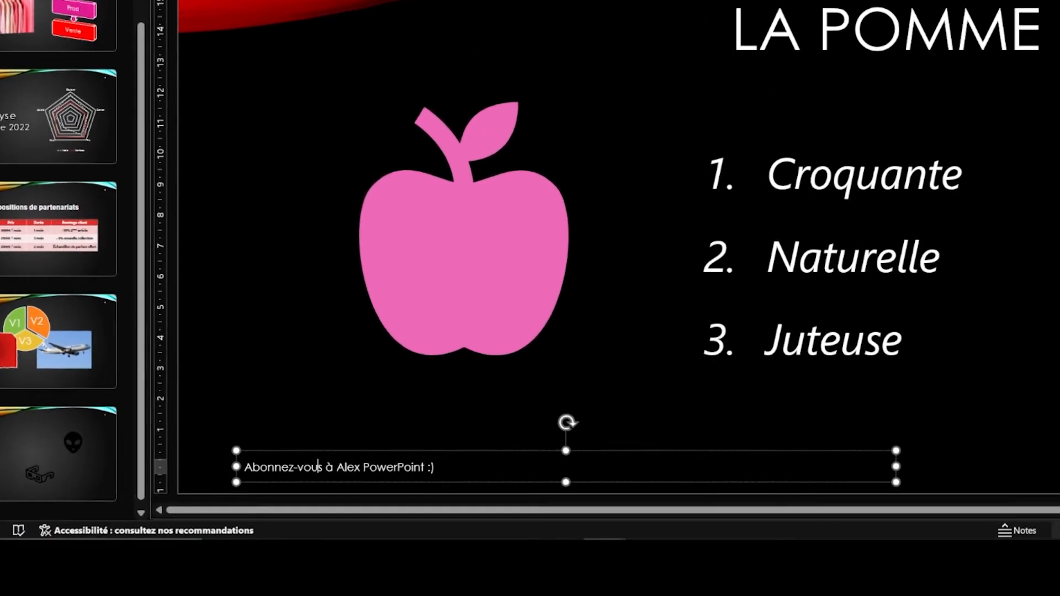
{"action": "triple_click", "coordinate": [313, 547]}
{"action": "left_click", "coordinate": [298, 506]}
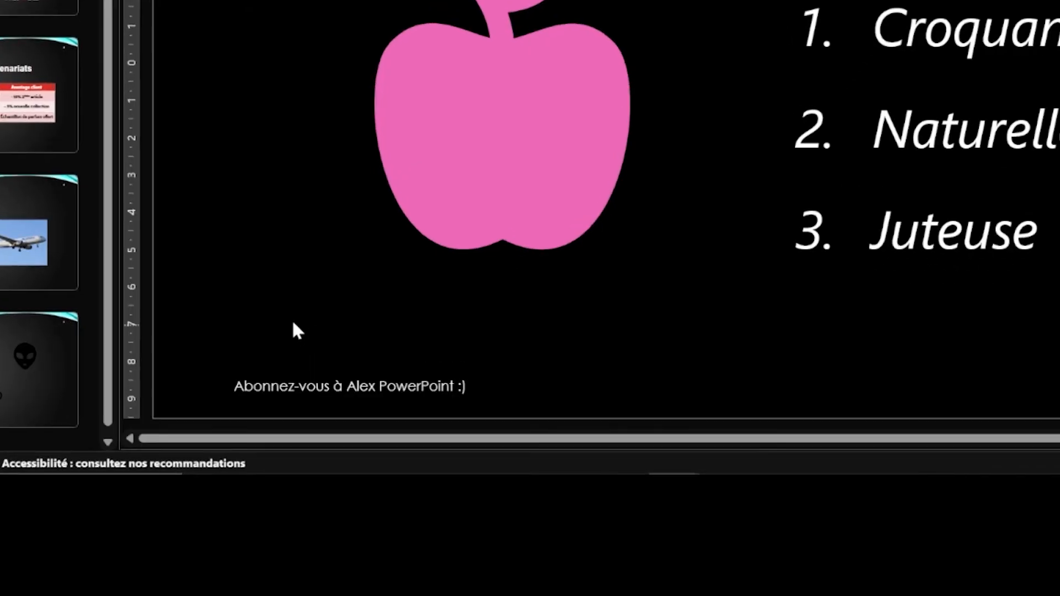
Return to the "Propositions de partenariats" slide and preview table sizes in the insertion grid without inserting a table.
{"action": "key", "text": "Page_Down"}
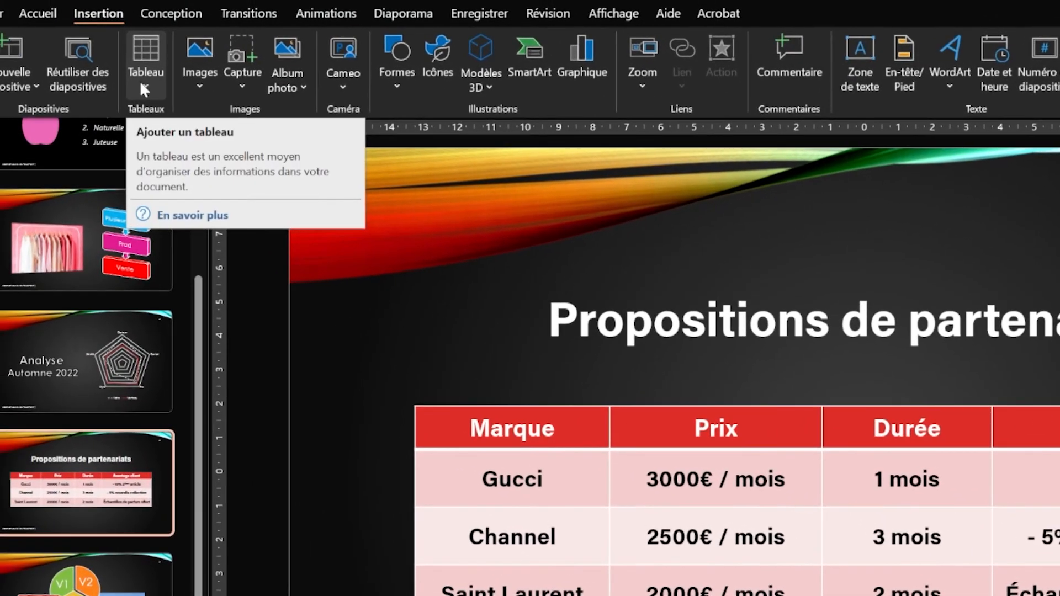
{"action": "left_click", "coordinate": [99, 46]}
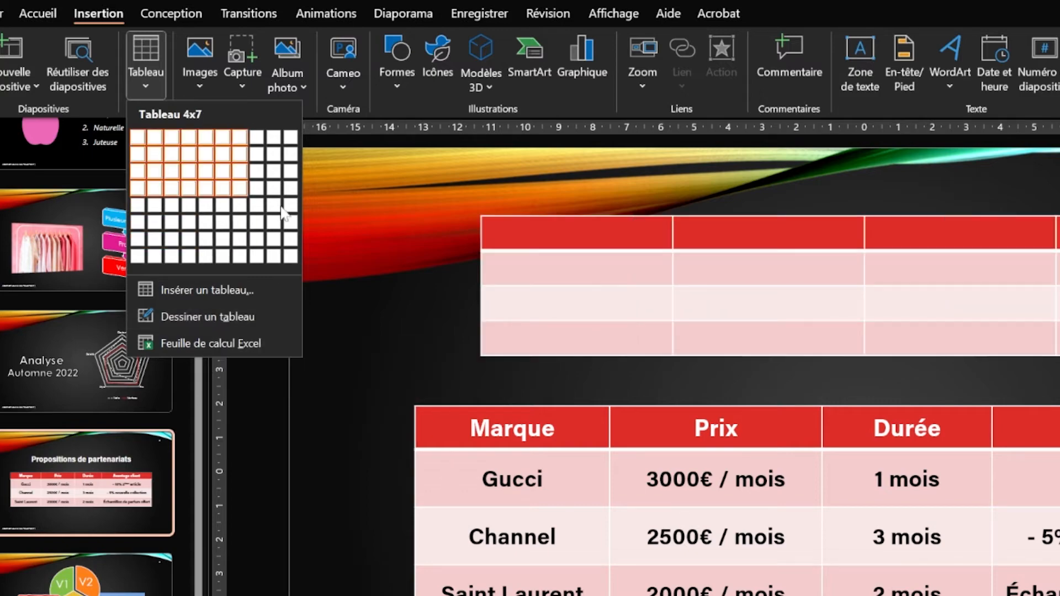
{"action": "left_click", "coordinate": [415, 304]}
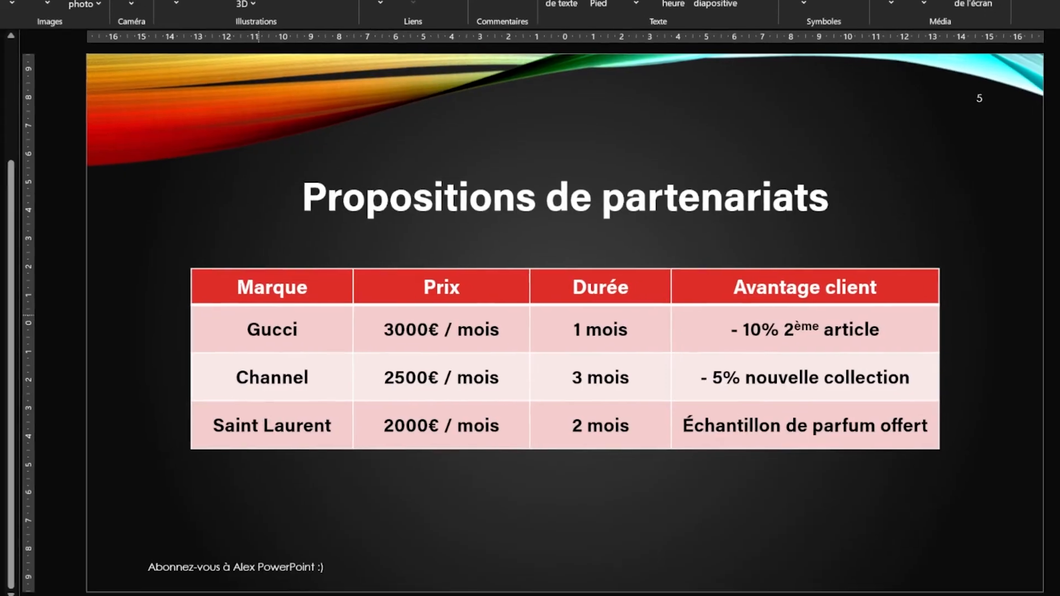
Align the Gucci row's text to the bottom of its cells, and centre it vertically again.
{"action": "left_click", "coordinate": [391, 422]}
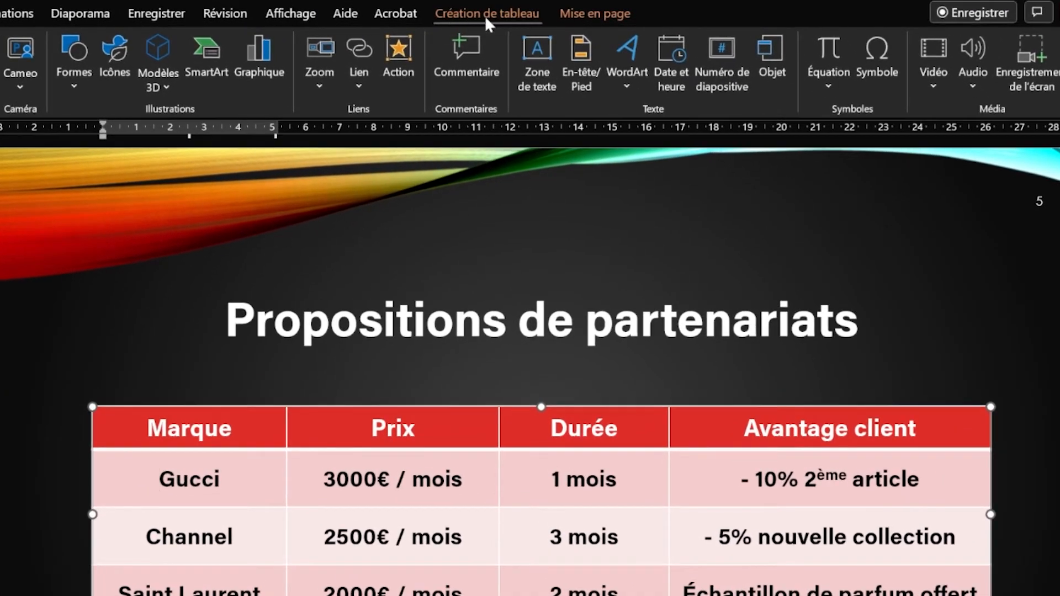
{"action": "left_click", "coordinate": [485, 15]}
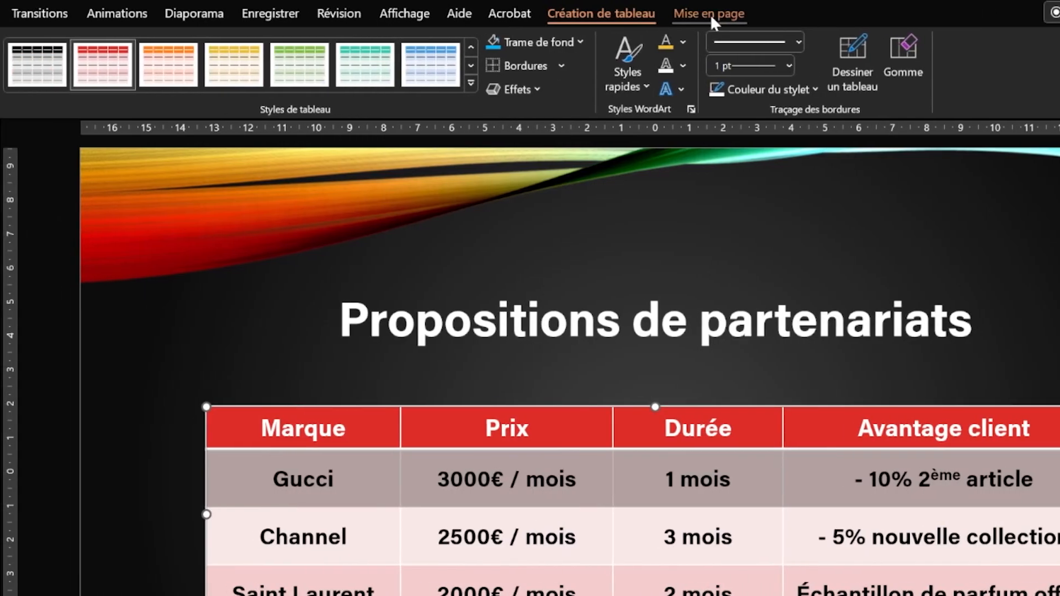
{"action": "left_click", "coordinate": [616, 13]}
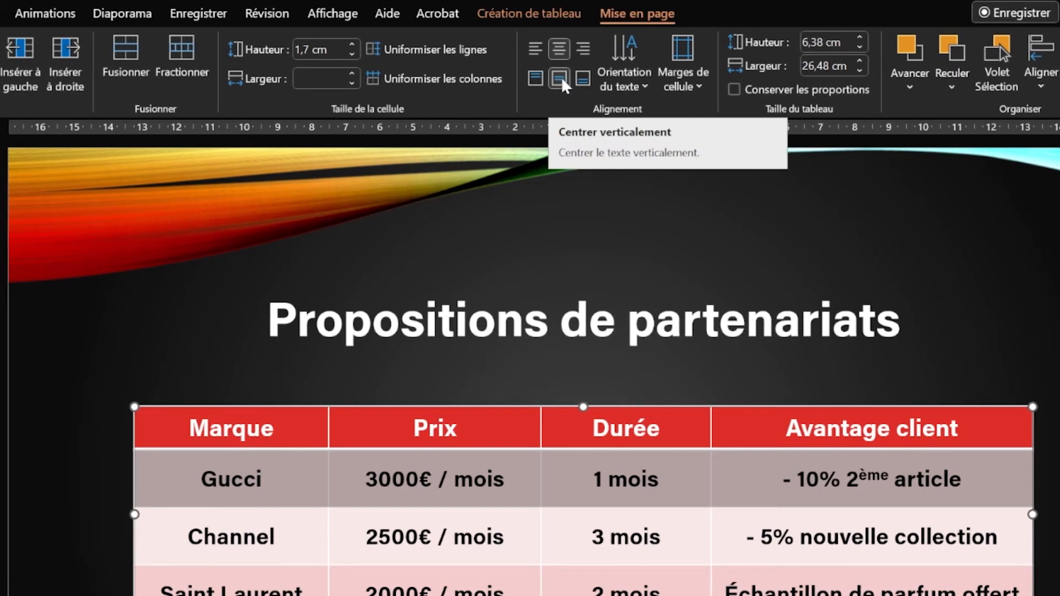
{"action": "left_click", "coordinate": [580, 82]}
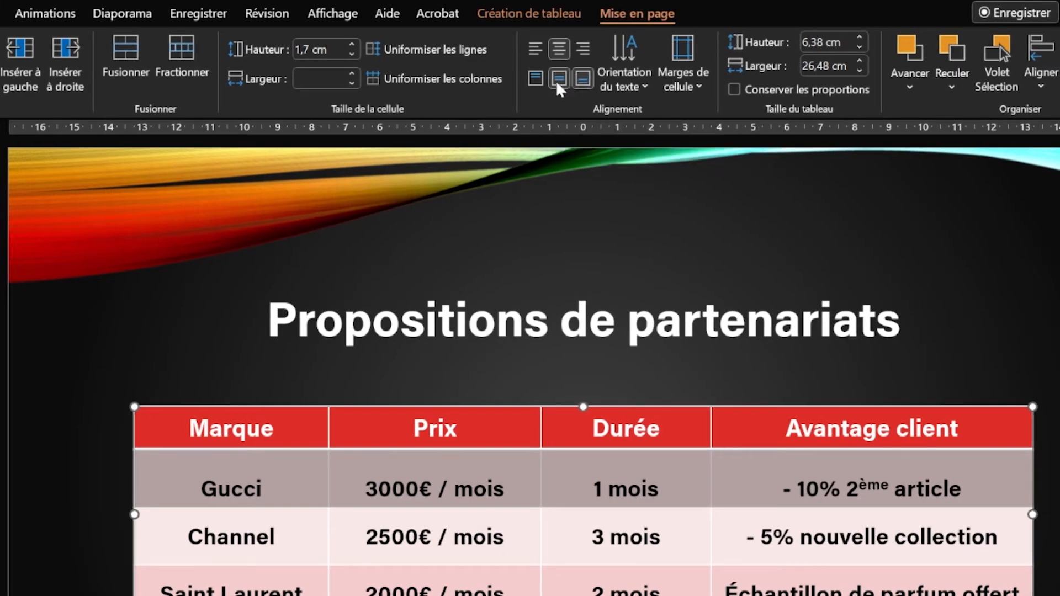
{"action": "left_click", "coordinate": [557, 80]}
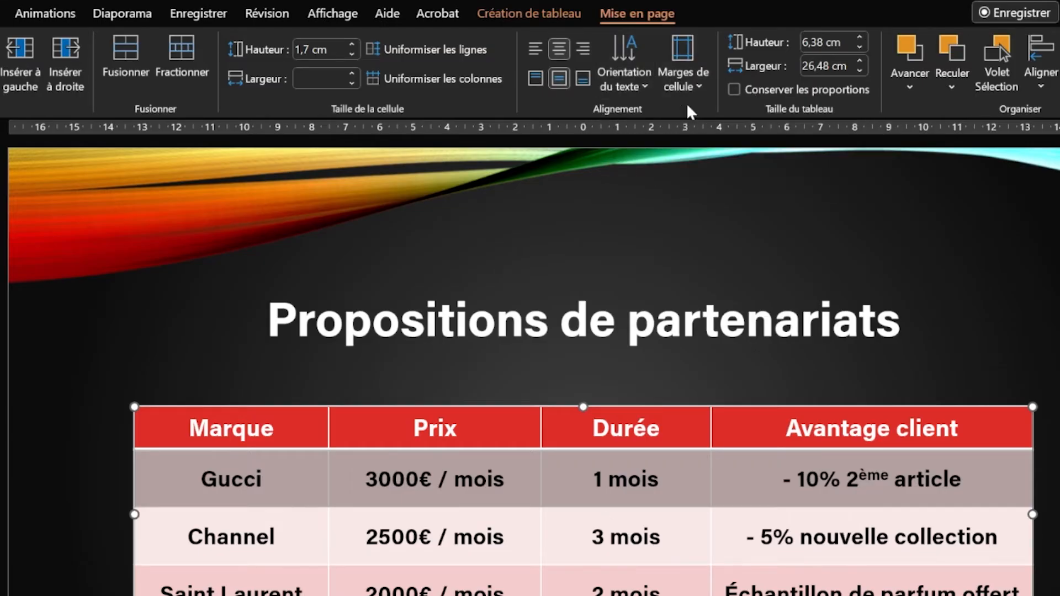
{"action": "left_click", "coordinate": [184, 380]}
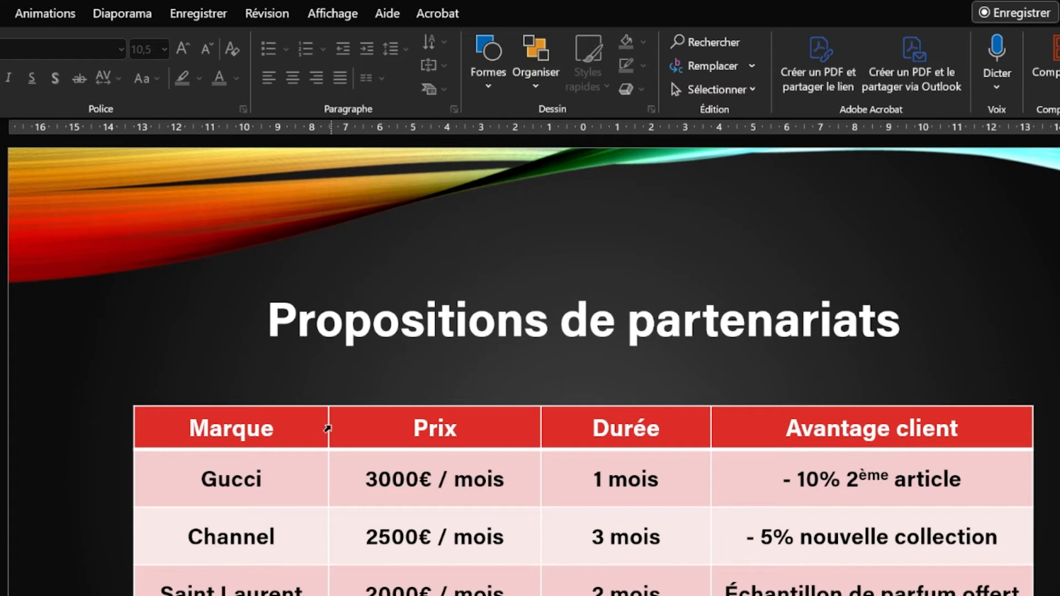
Select the whole partnership table, review its layout and design options, and deselect it.
{"action": "left_click", "coordinate": [182, 591]}
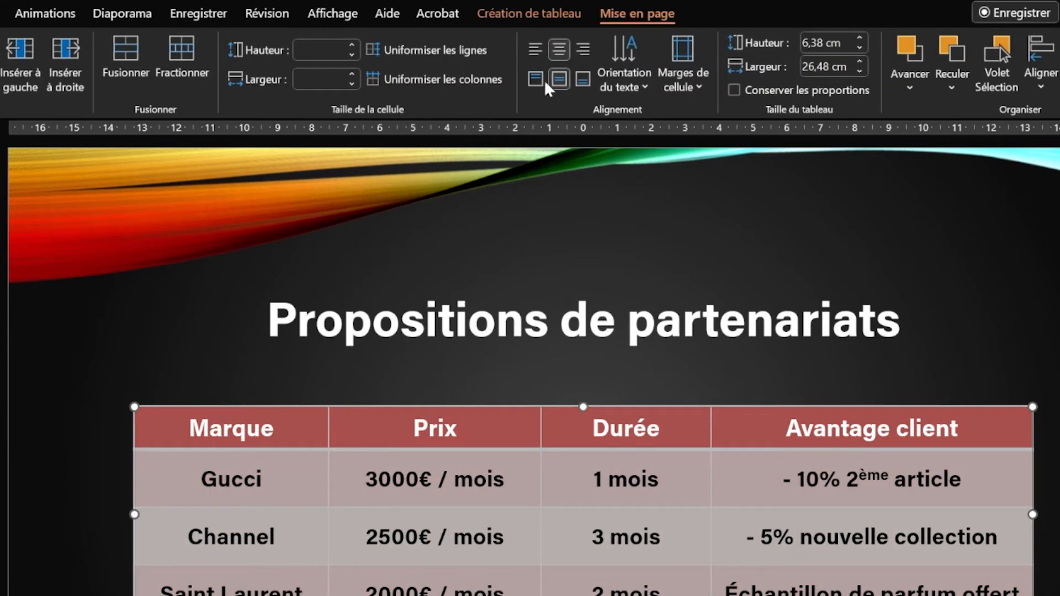
{"action": "left_click", "coordinate": [534, 20]}
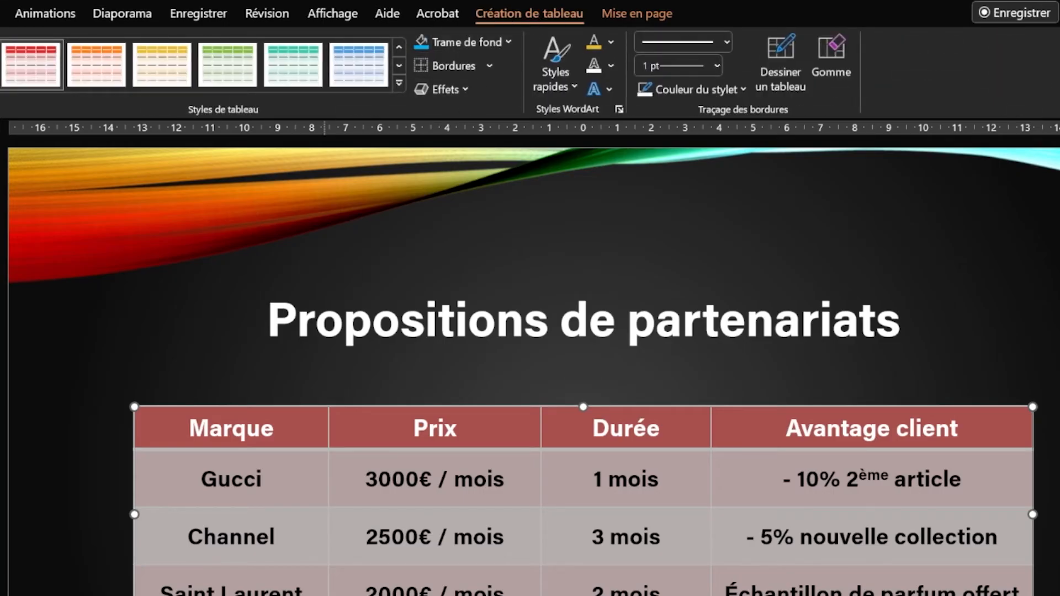
{"action": "left_click", "coordinate": [251, 393]}
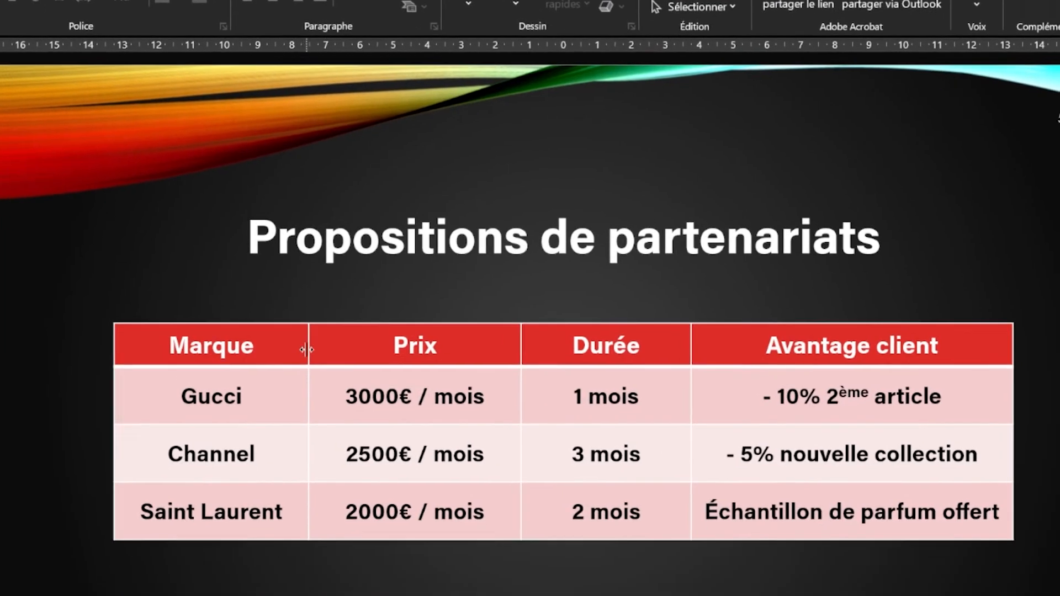
Adjust the column borders by hand, widening Marque slightly and narrowing Durée to about 4.6 cm.
{"action": "left_click_drag", "start_coordinate": [307, 350], "coordinate": [314, 349]}
{"action": "mouse_move", "coordinate": [280, 199]}
{"action": "left_mouse_down"}
{"action": "mouse_move", "coordinate": [260, 198]}
{"action": "mouse_move", "coordinate": [271, 199]}
{"action": "left_mouse_up"}
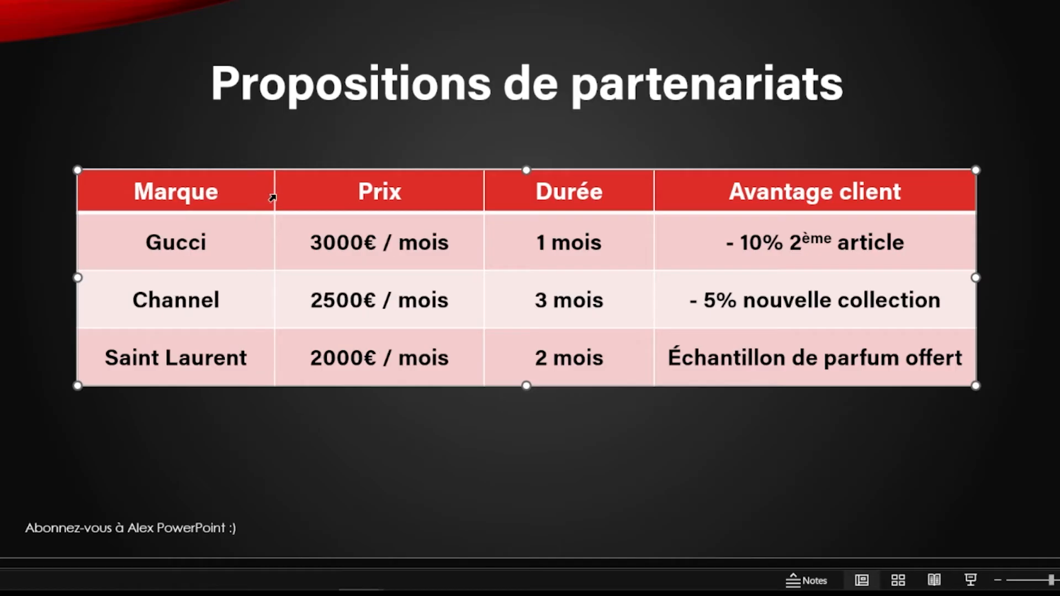
{"action": "left_click_drag", "start_coordinate": [654, 189], "coordinate": [641, 189]}
Select the Durée column's cells and set their width to 5 cm.
{"action": "left_click_drag", "start_coordinate": [528, 191], "coordinate": [560, 359]}
{"action": "left_click_drag", "start_coordinate": [562, 192], "coordinate": [562, 357]}
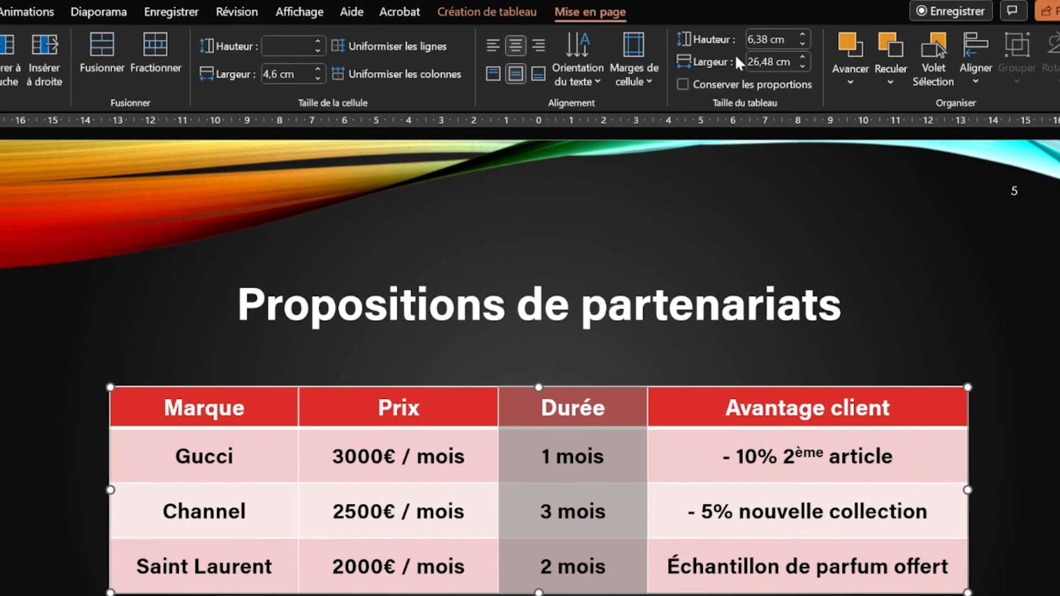
{"action": "left_click", "coordinate": [793, 63]}
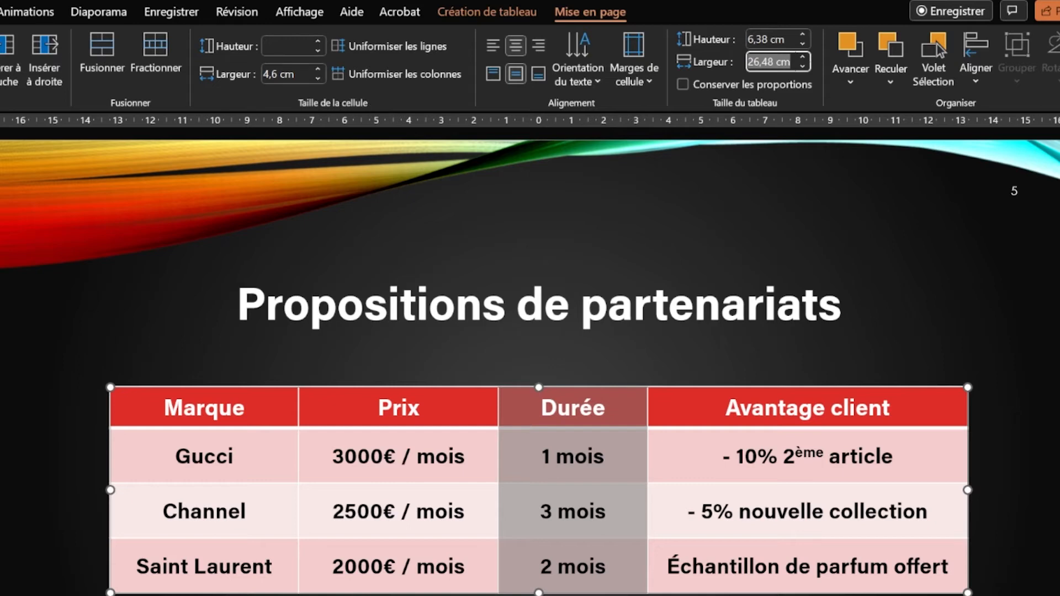
{"action": "left_click_drag", "start_coordinate": [264, 75], "coordinate": [269, 78]}
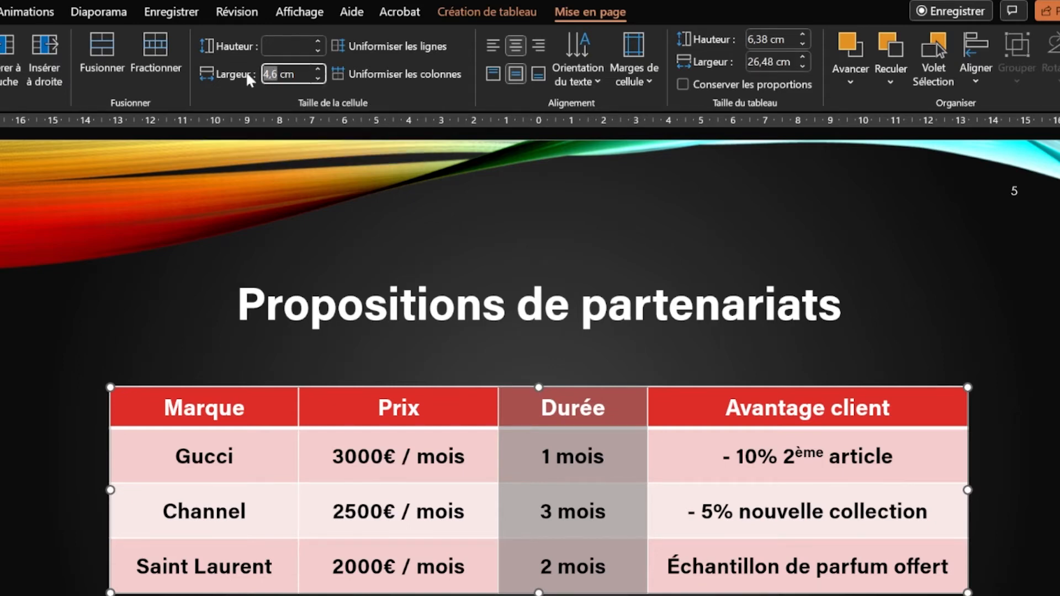
{"action": "type", "text": "5"}
{"action": "key", "text": "Return"}
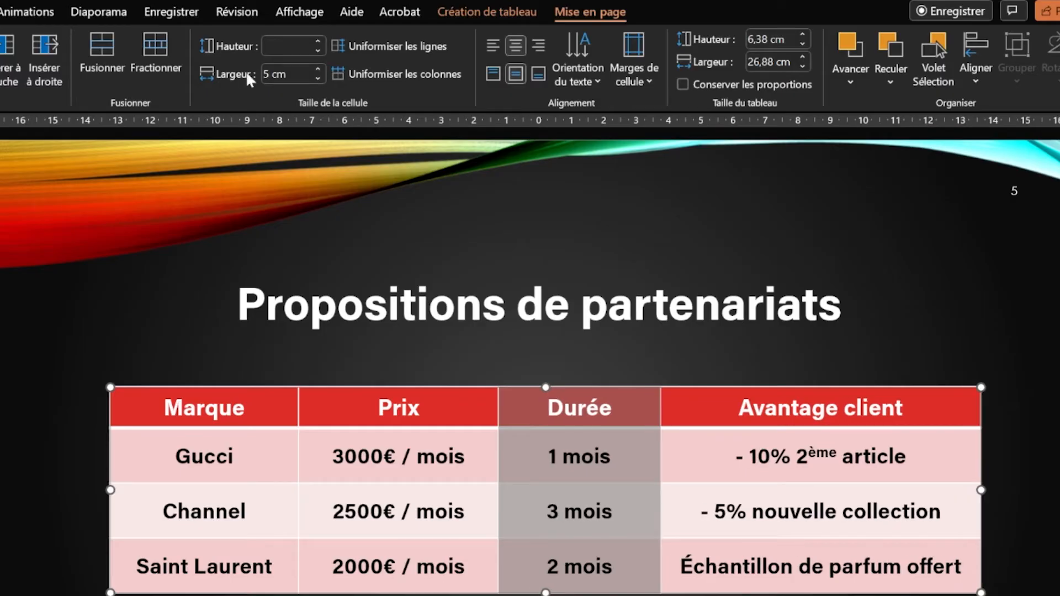